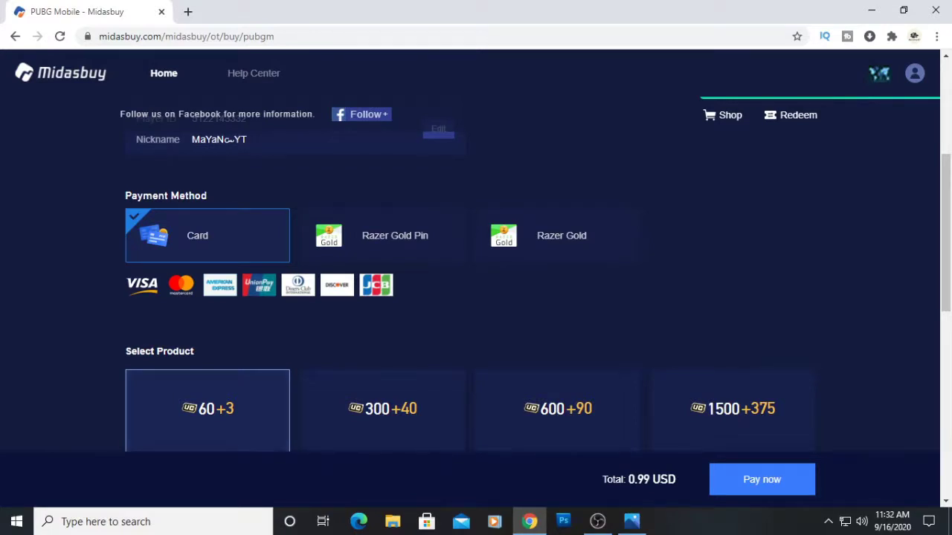
Pick the 600+90 UC pack so the Midasbuy order total reads 9.99 USD.
scroll(476, 297, "down", 1)
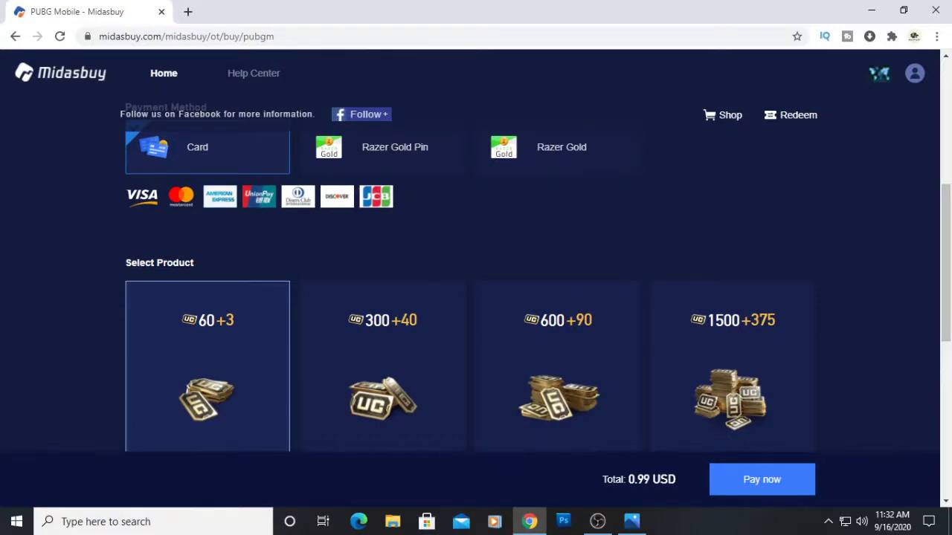
scroll(475, 297, "up", 1)
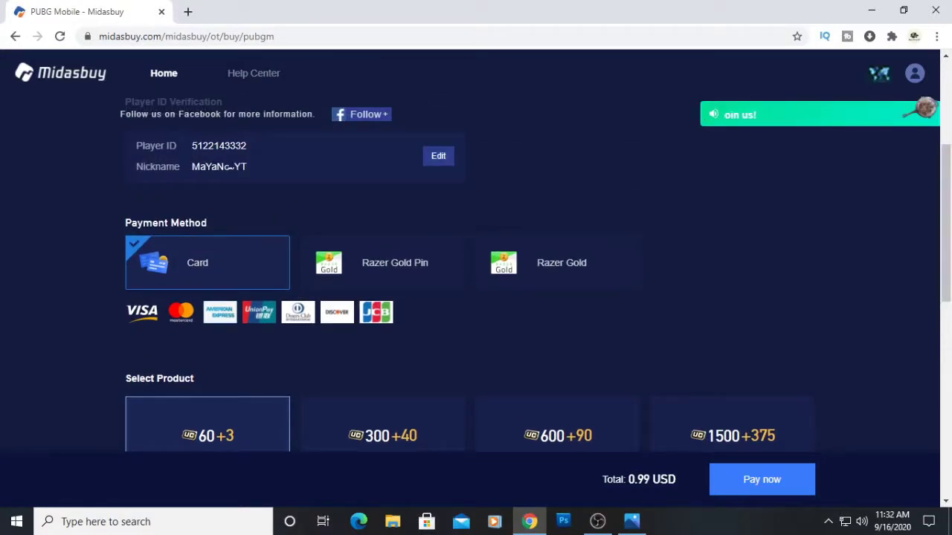
scroll(476, 297, "down", 2)
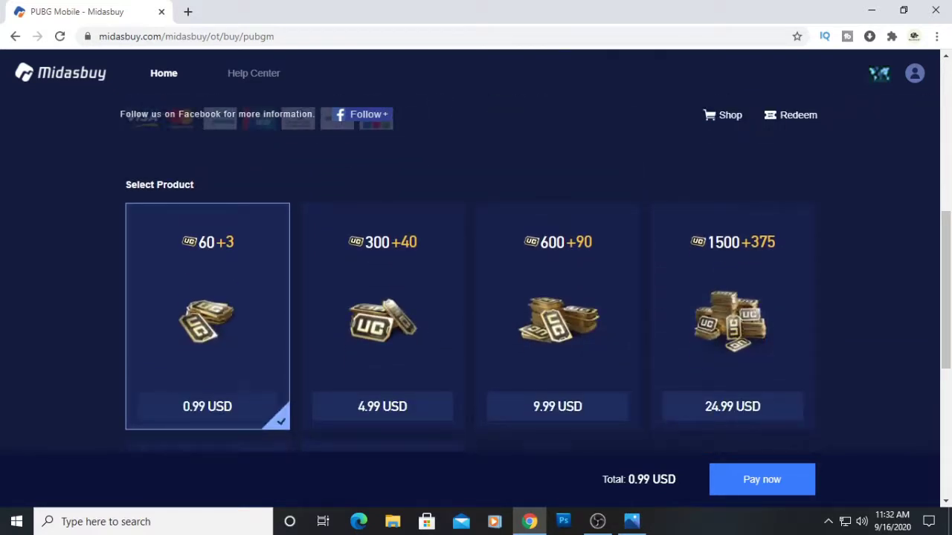
scroll(475, 298, "down", 1)
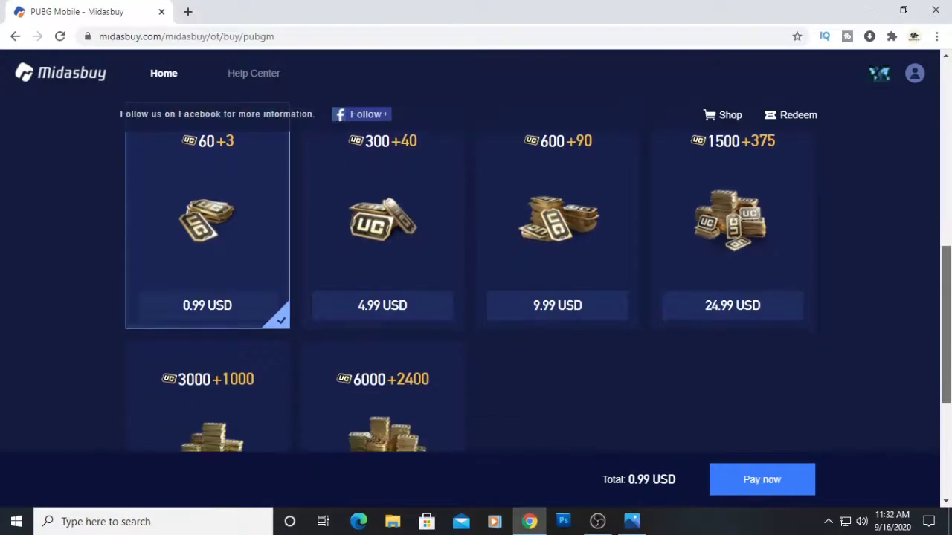
scroll(476, 298, "down", 1)
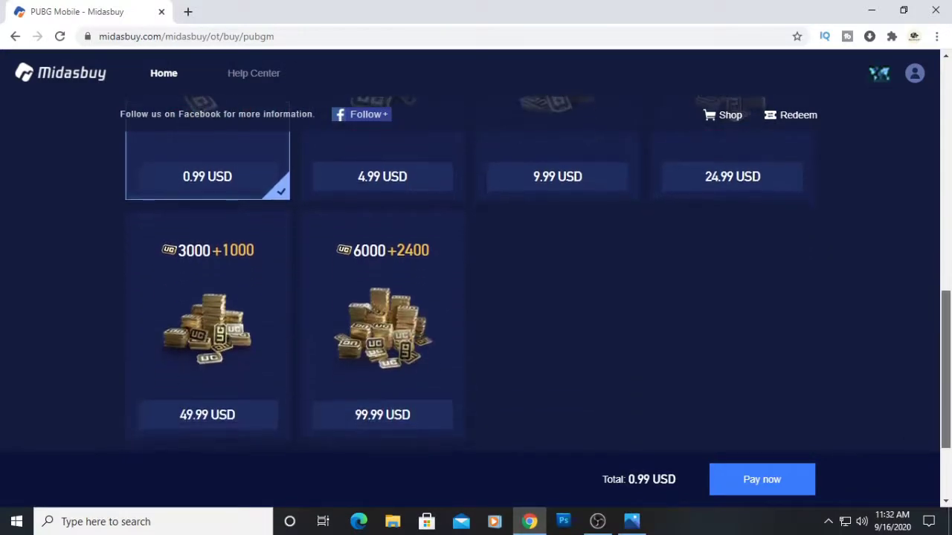
scroll(476, 297, "up", 2)
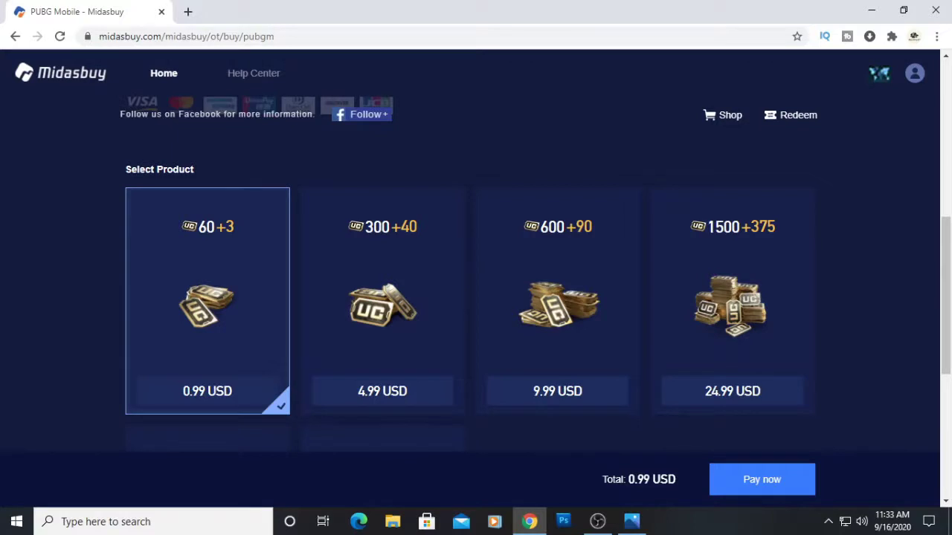
left_click(557, 301)
scroll(476, 298, "down", 1)
scroll(475, 297, "up", 4)
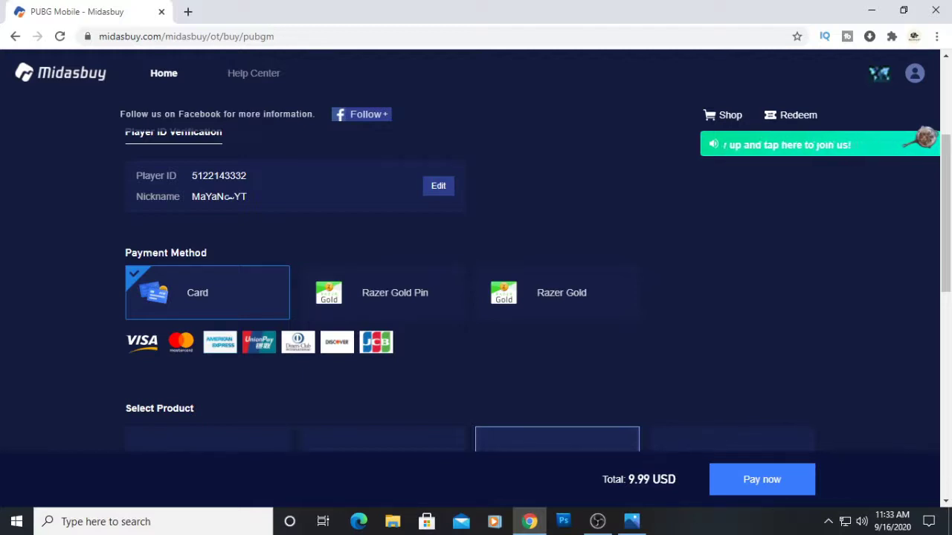
Switch the payment method to Razer Gold and pay for the 0.99 USD pack.
left_click(557, 292)
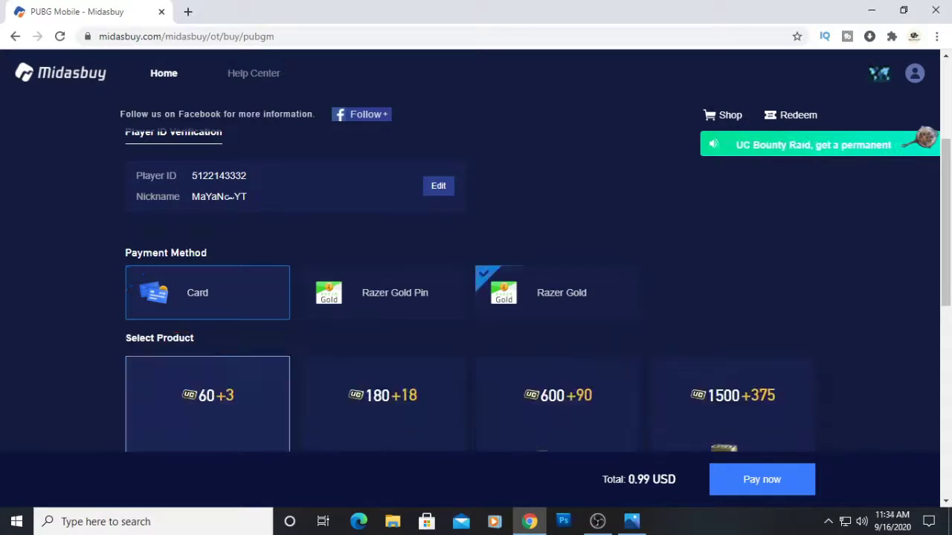
scroll(476, 282, "down", 3)
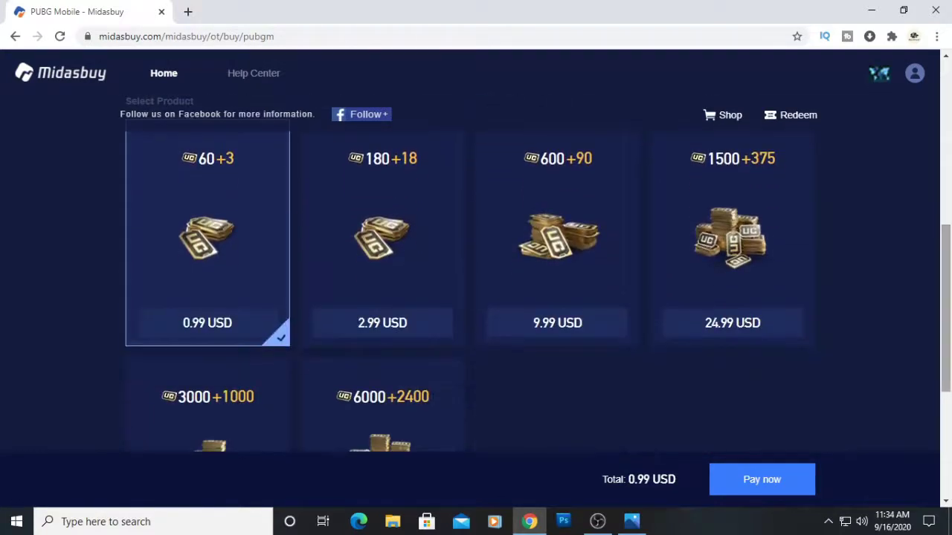
left_click(761, 479)
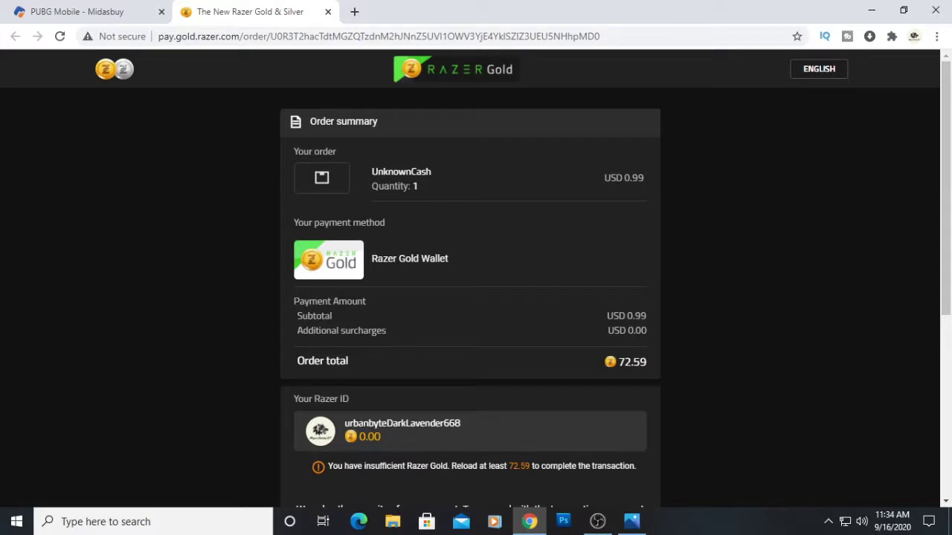
key("ctrl+shift+Tab")
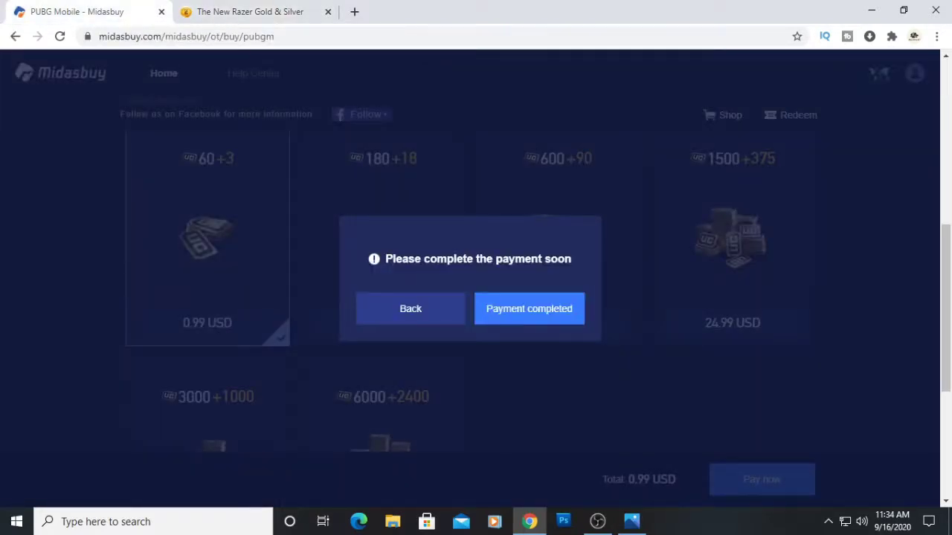
key("ctrl+Tab")
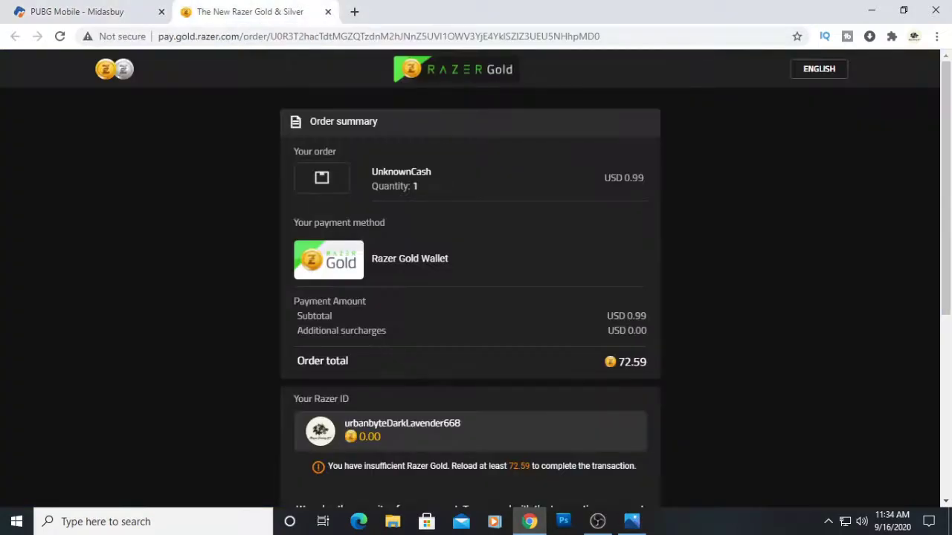
scroll(476, 280, "down", 2)
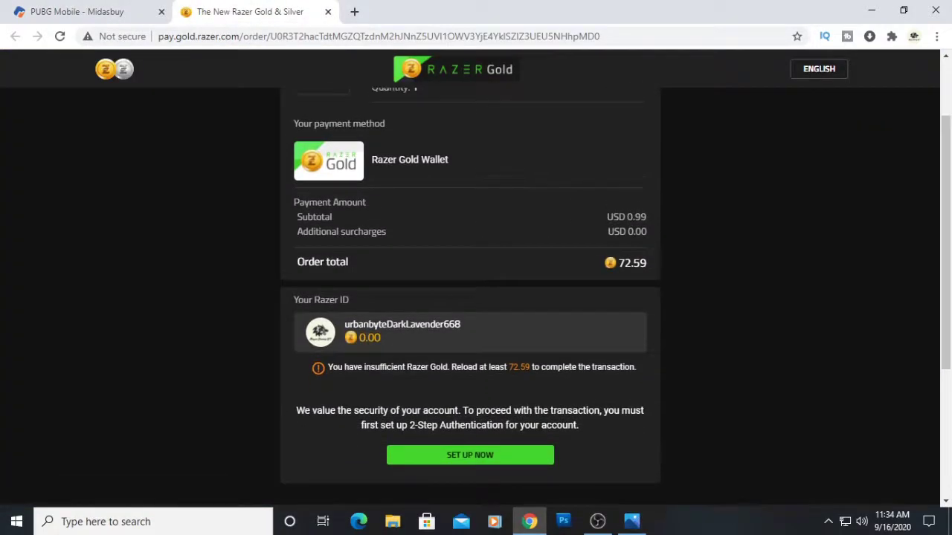
scroll(476, 297, "up", 1)
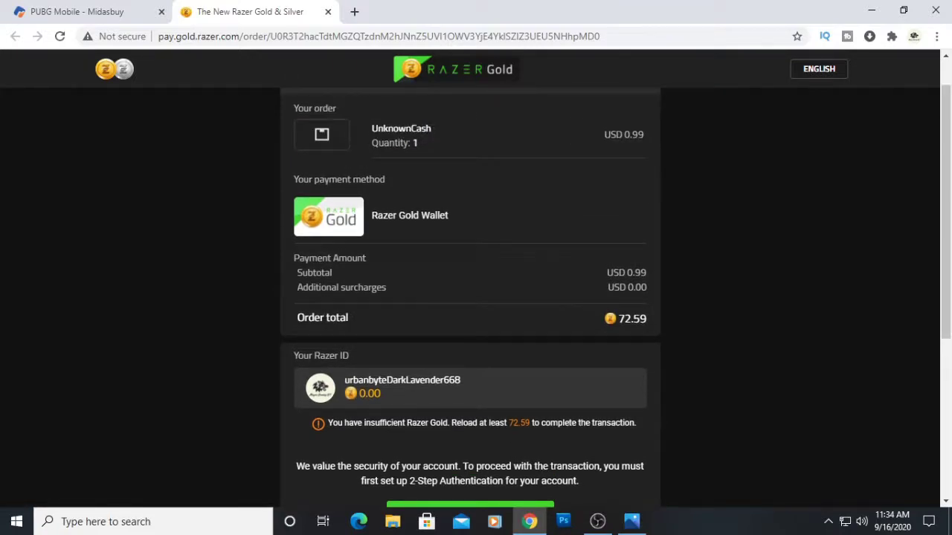
scroll(475, 297, "down", 2)
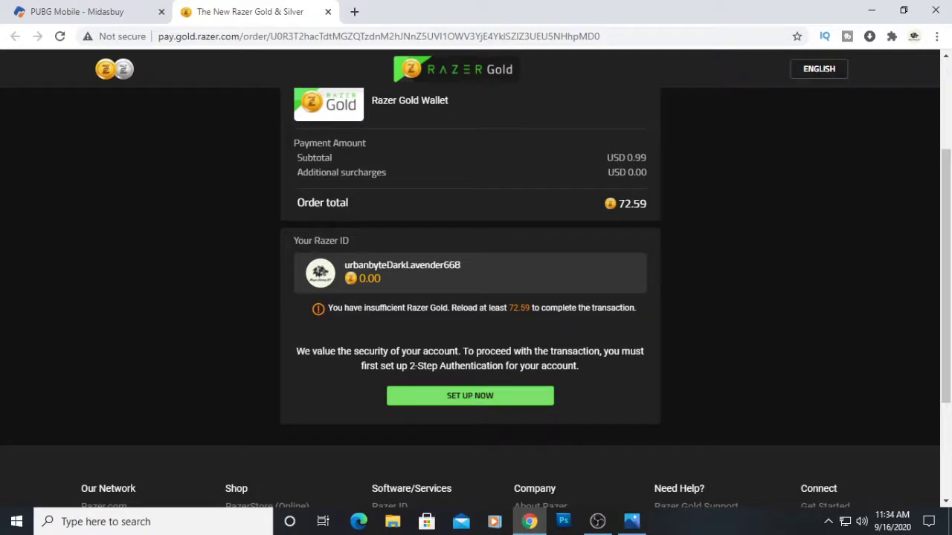
scroll(476, 297, "up", 2)
scroll(476, 297, "down", 2)
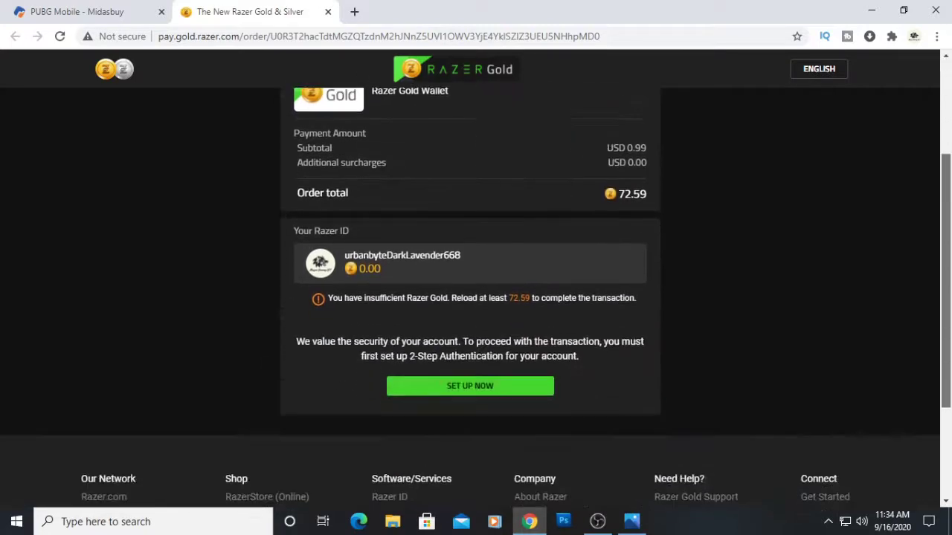
scroll(476, 297, "up", 2)
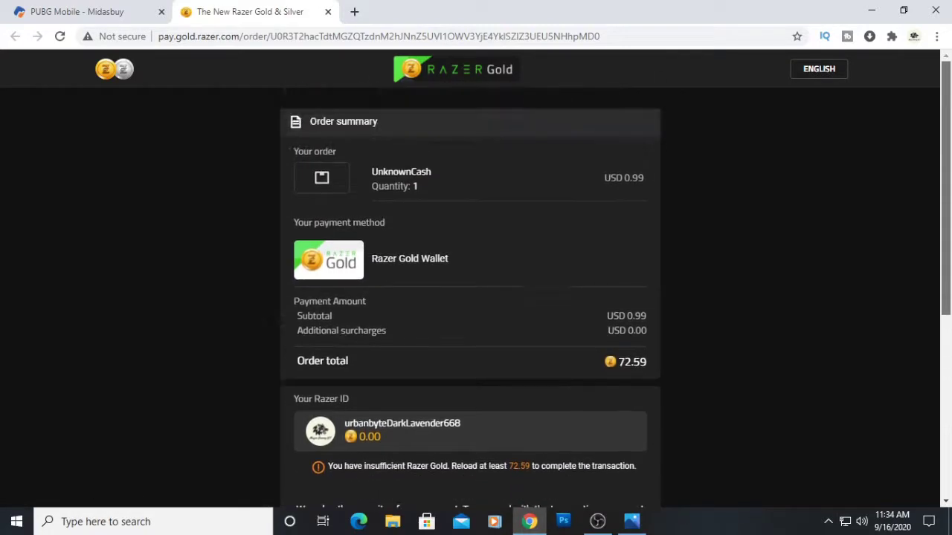
scroll(476, 298, "down", 1)
Start Razer ID 2-Step Authentication setup and open a blank browser tab.
left_click(470, 457)
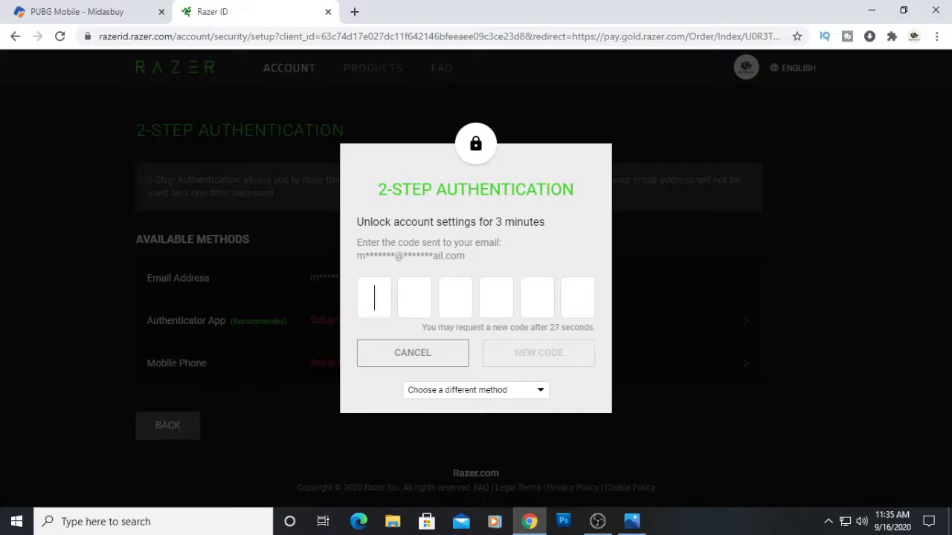
left_click(354, 12)
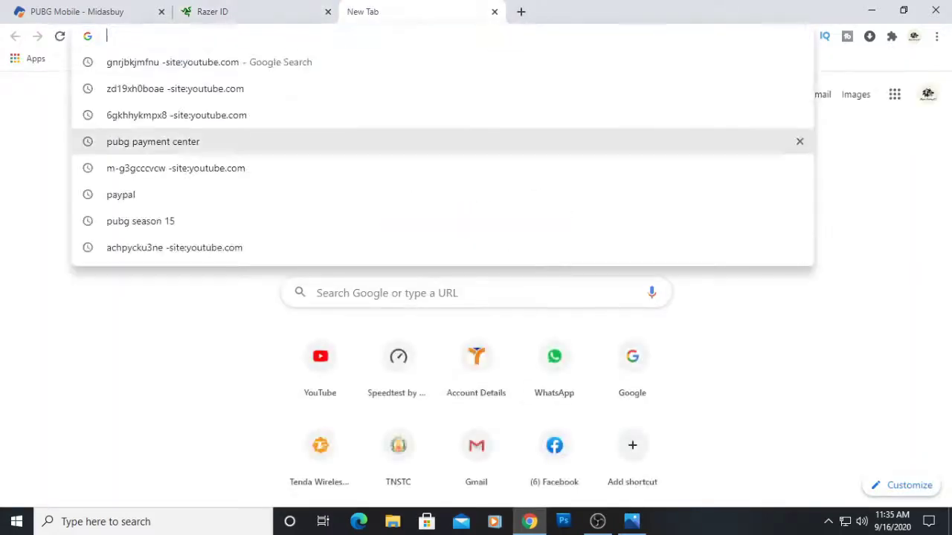
Read the Razer ID 2-Step Authentication email in Gmail, then return to the code prompt.
left_click(819, 94)
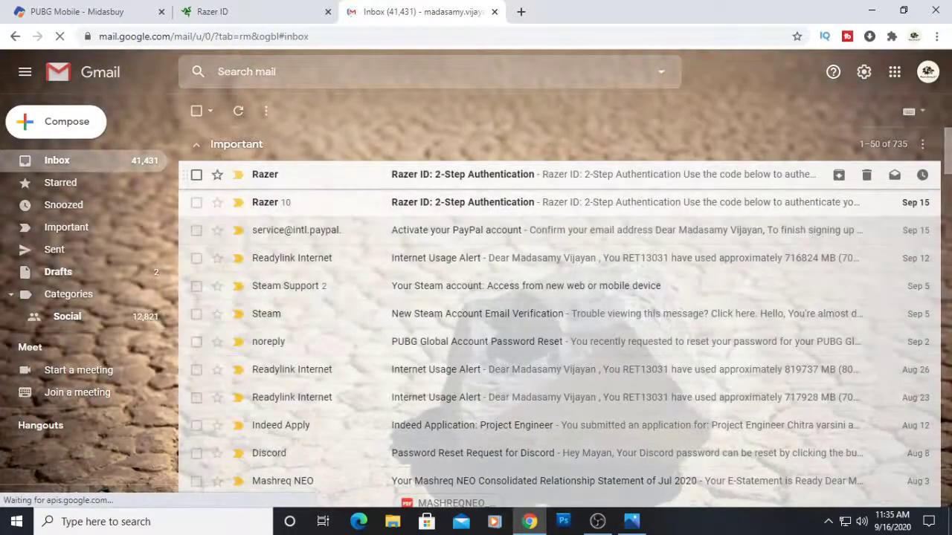
left_click(461, 174)
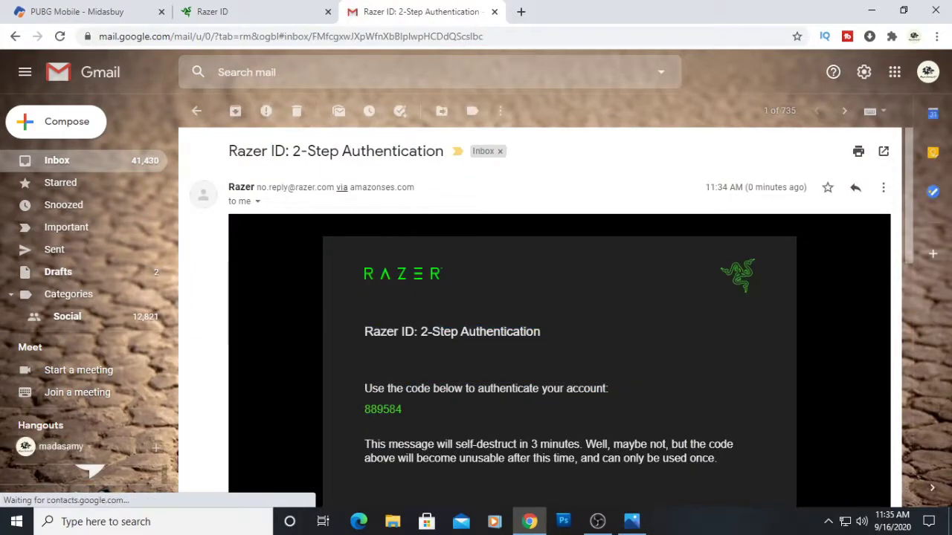
key("ctrl+shift+Tab")
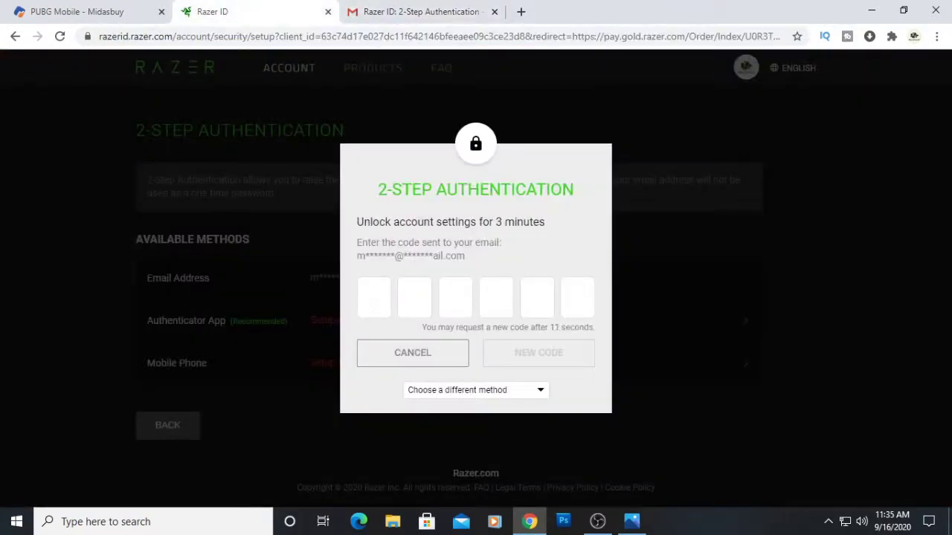
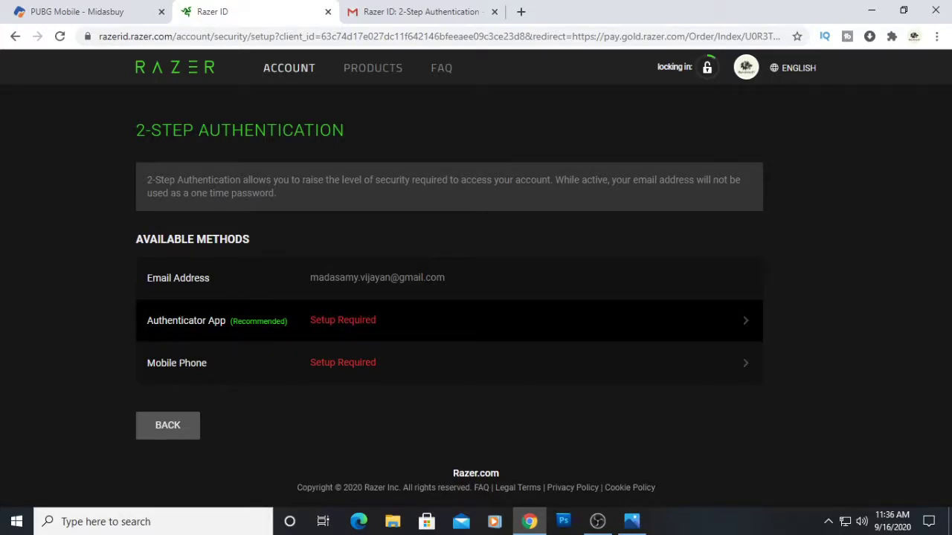
Add the Authenticator App method by submitting the code from the authenticator app.
left_click(356, 320)
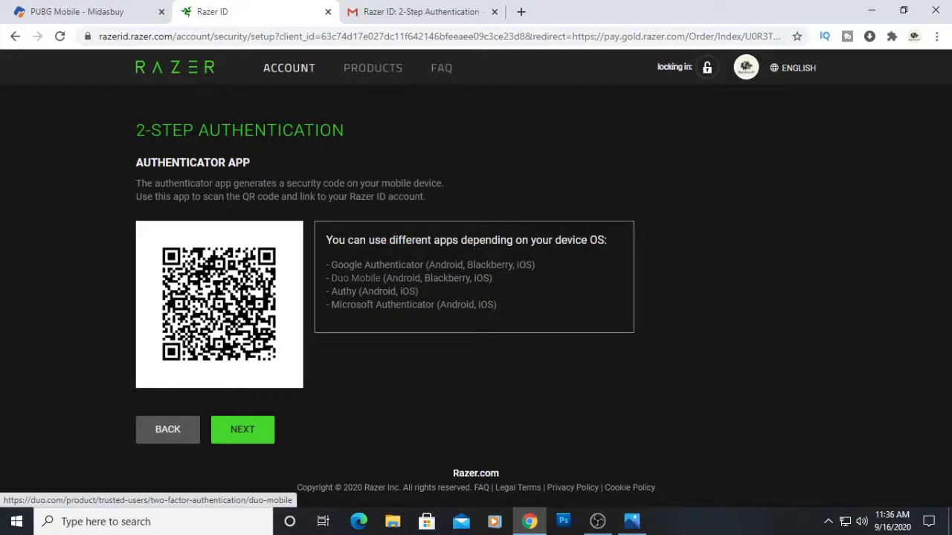
left_click_drag(326, 265, 411, 264)
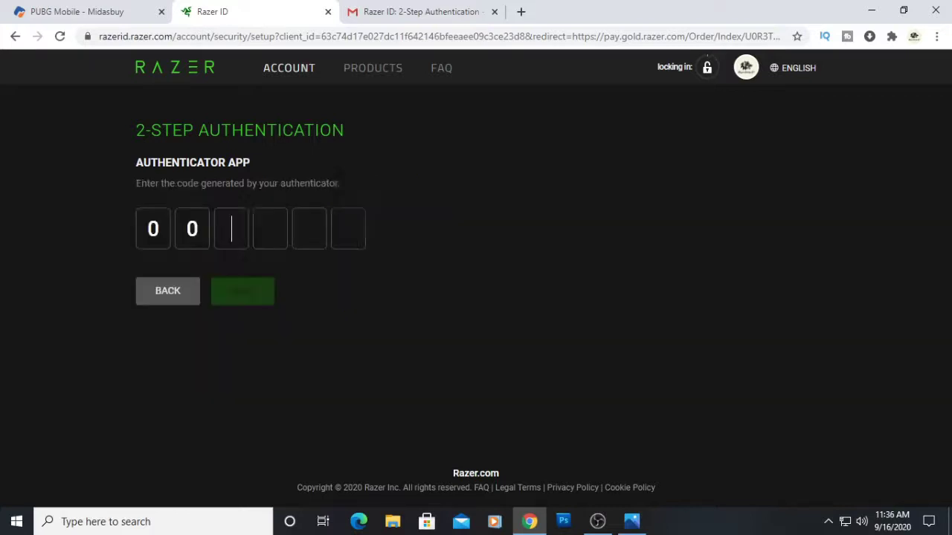
key("Return")
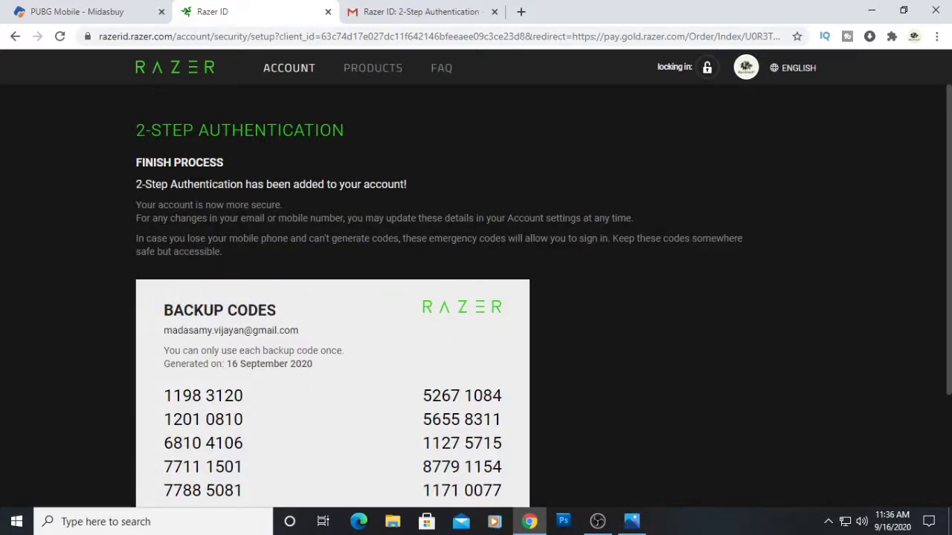
Download the backup codes as a PDF and finish the 2-step setup.
scroll(476, 297, "down", 2)
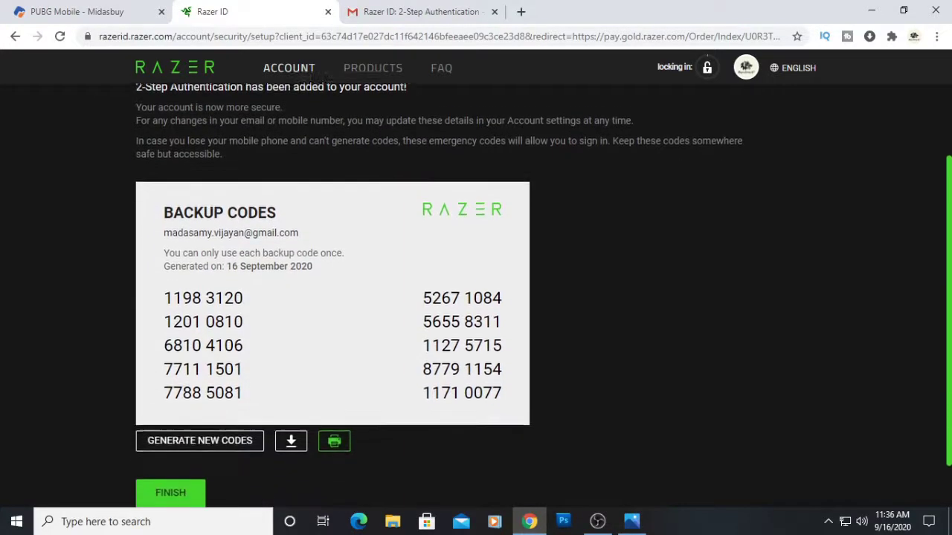
scroll(476, 297, "up", 2)
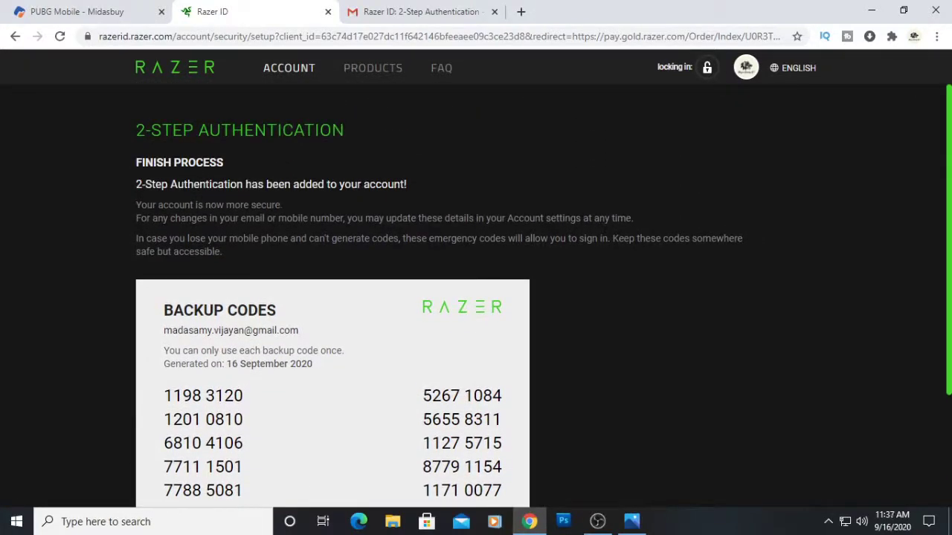
scroll(455, 506, "down", 2)
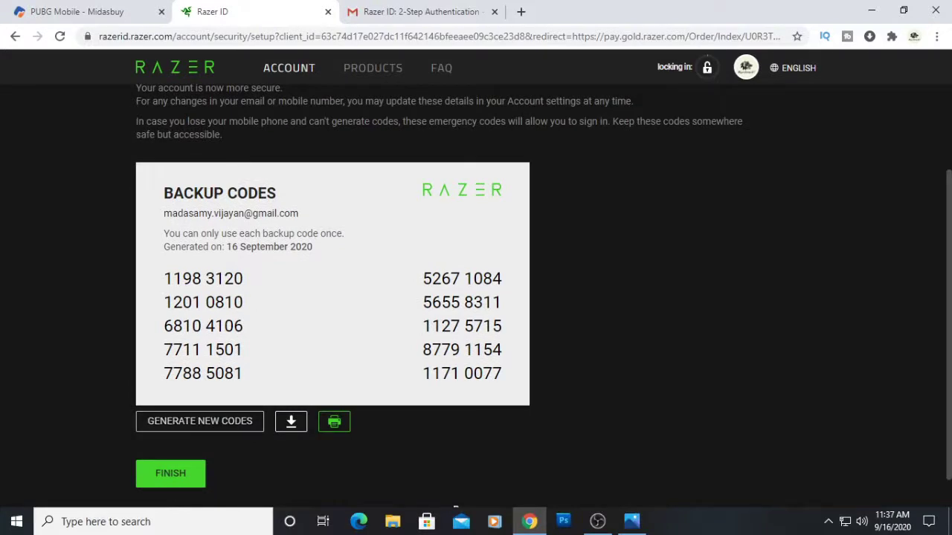
left_click(291, 422)
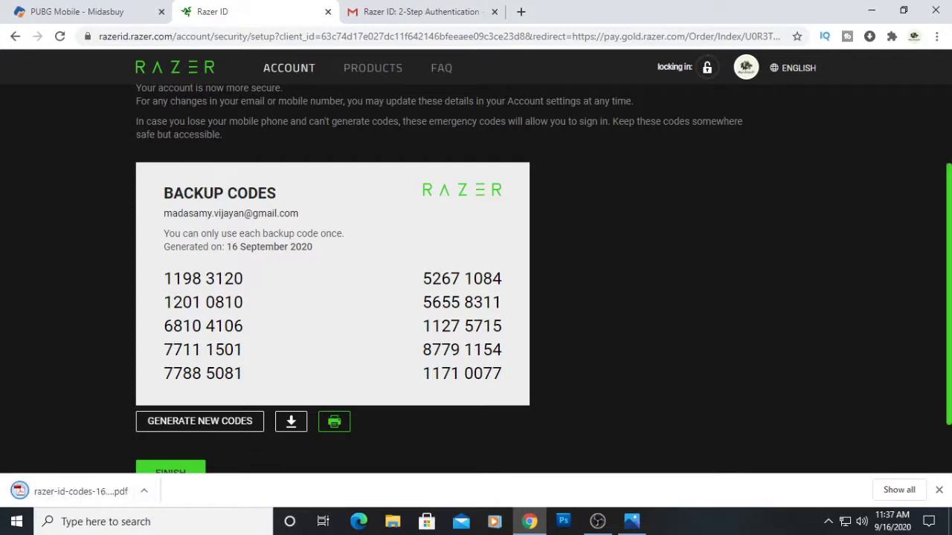
scroll(476, 260, "down", 1)
left_click(170, 403)
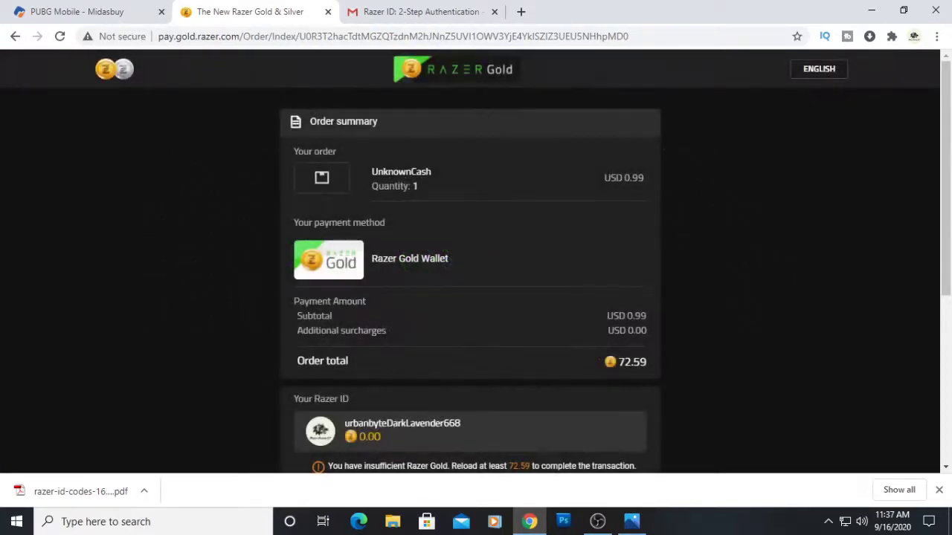
Start a Razer Gold reload for the 72.59 order and browse the Payment Detail methods.
scroll(476, 280, "down", 2)
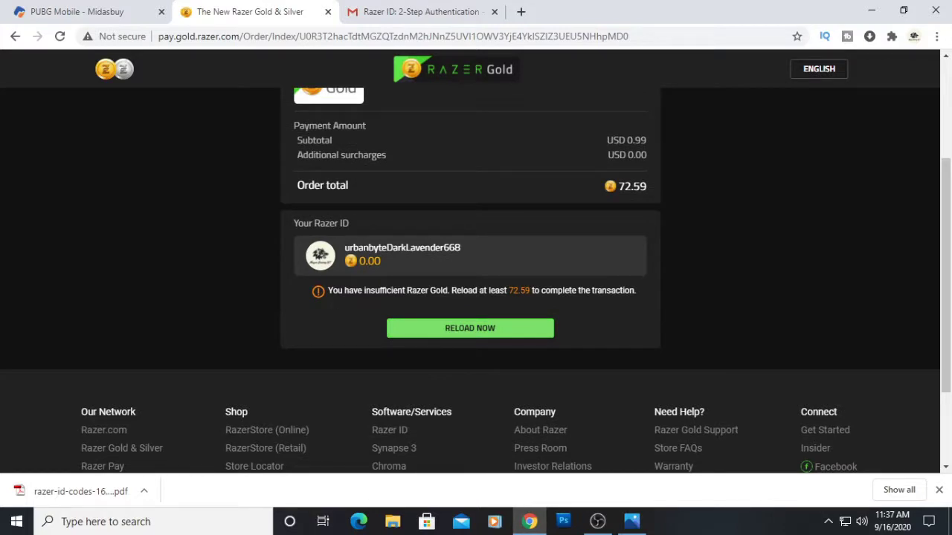
left_click(470, 327)
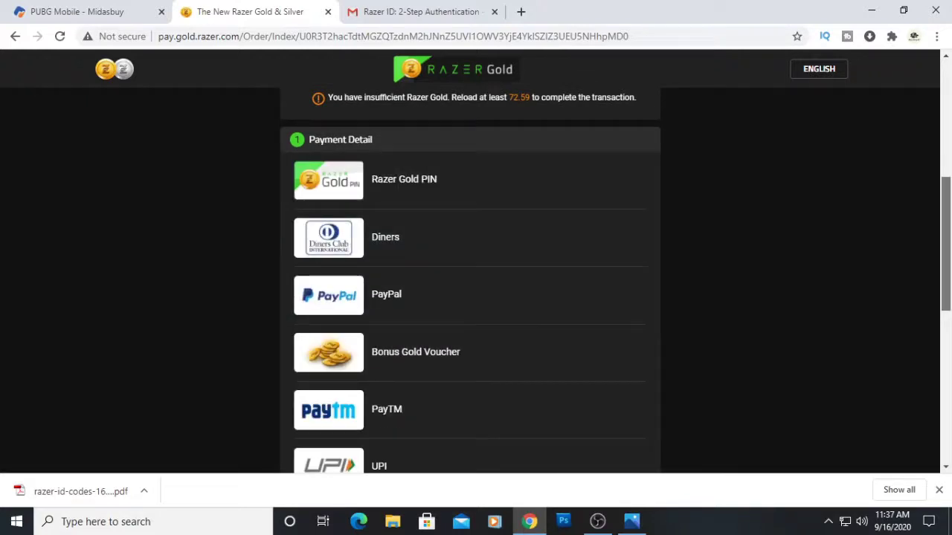
scroll(470, 320, "down", 2)
scroll(469, 279, "down", 2)
scroll(470, 279, "up", 5)
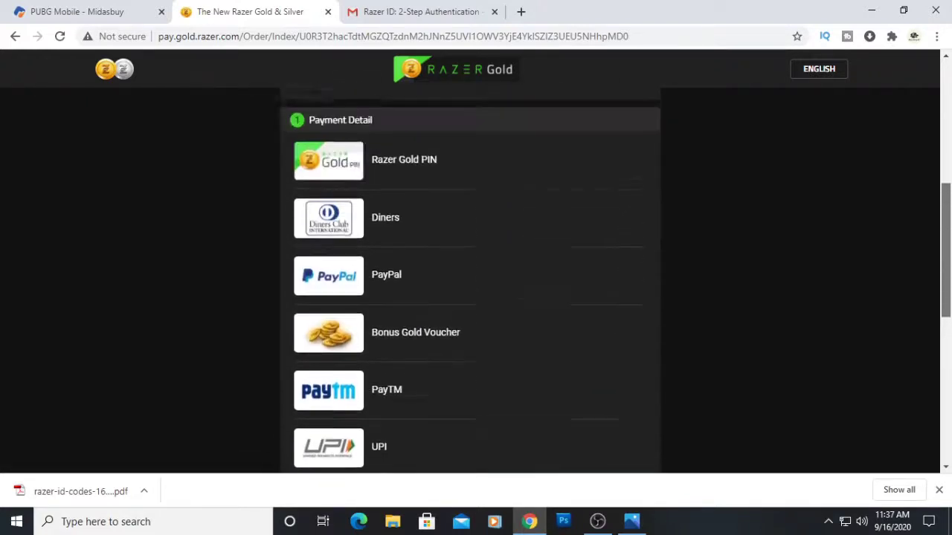
scroll(470, 279, "down", 2)
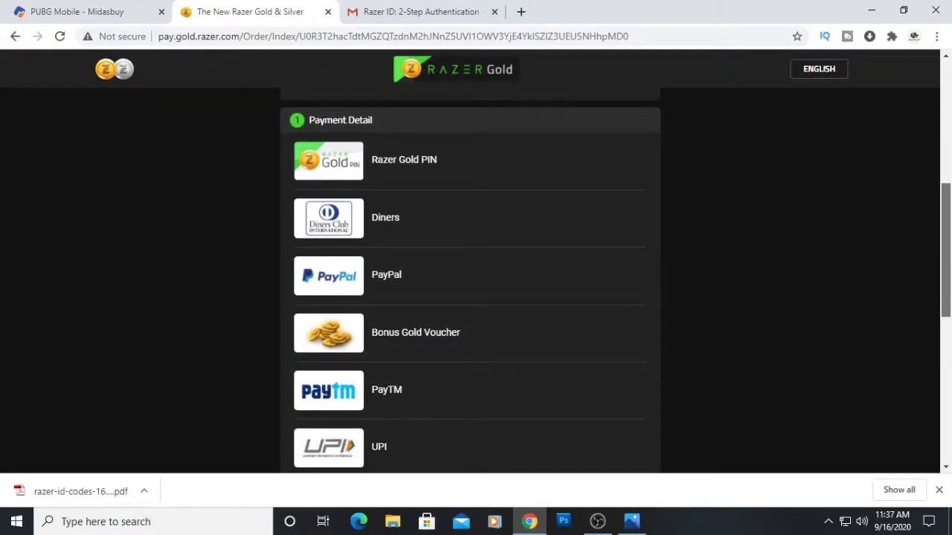
scroll(470, 215, "down", 1)
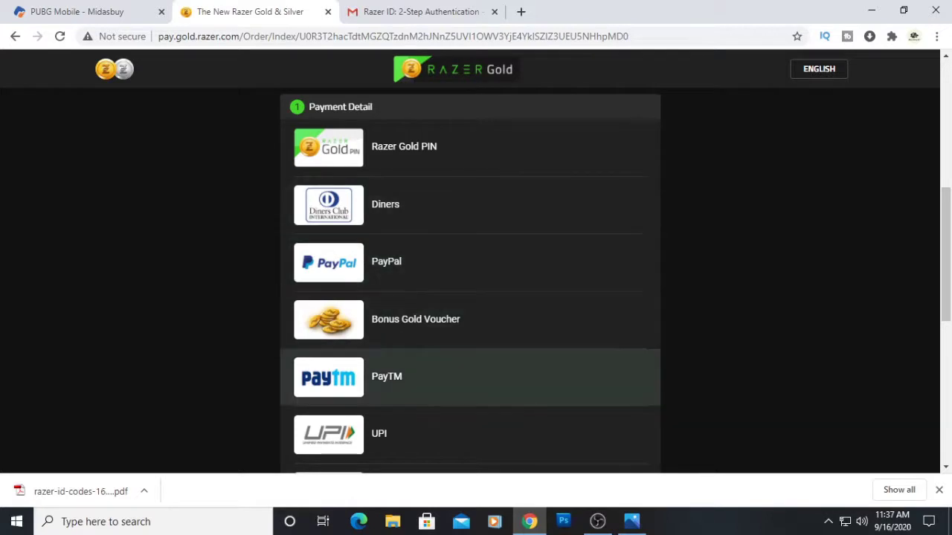
scroll(469, 282, "down", 2)
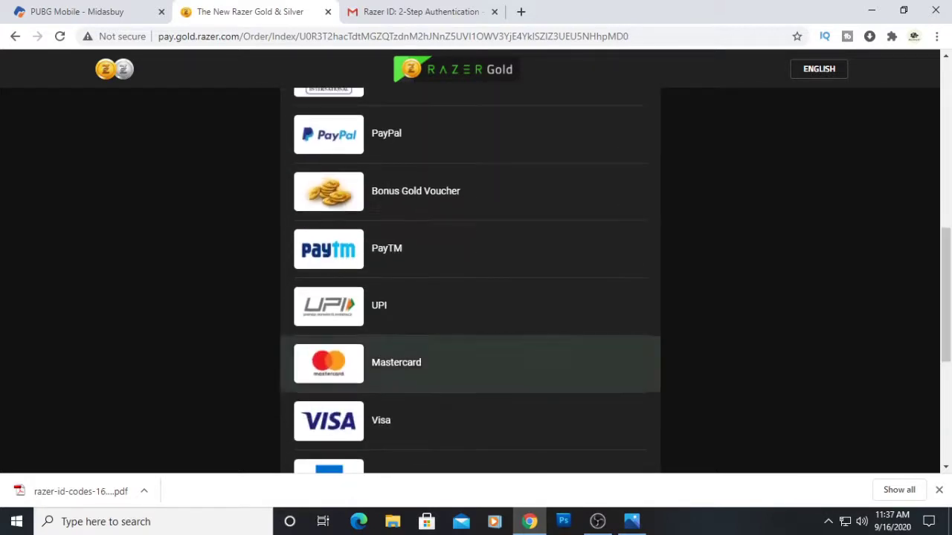
scroll(470, 317, "down", 2)
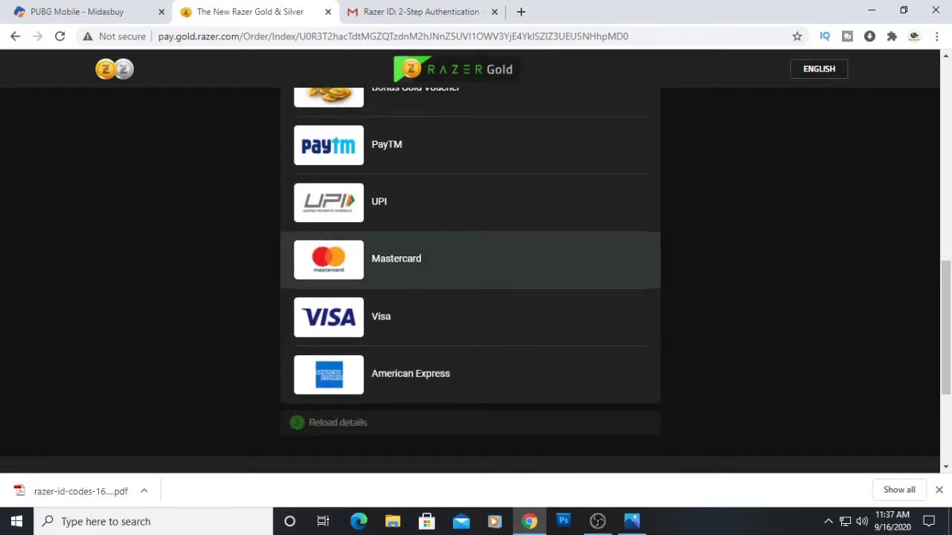
scroll(470, 298, "up", 2)
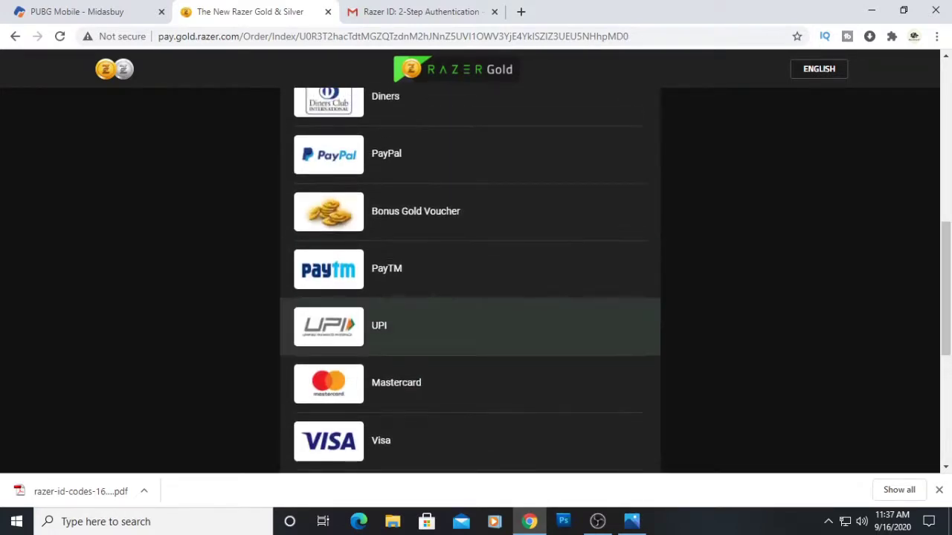
scroll(470, 297, "up", 3)
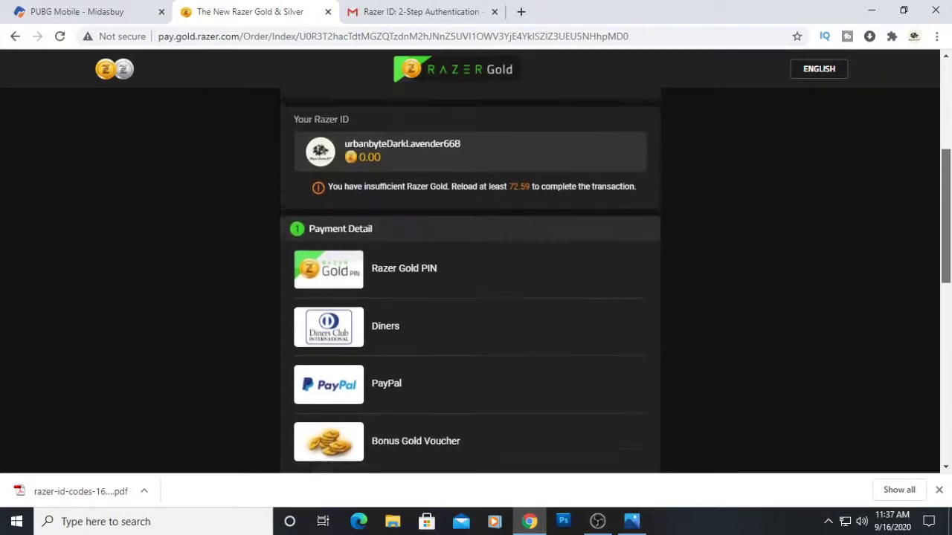
scroll(470, 297, "up", 1)
scroll(470, 297, "down", 5)
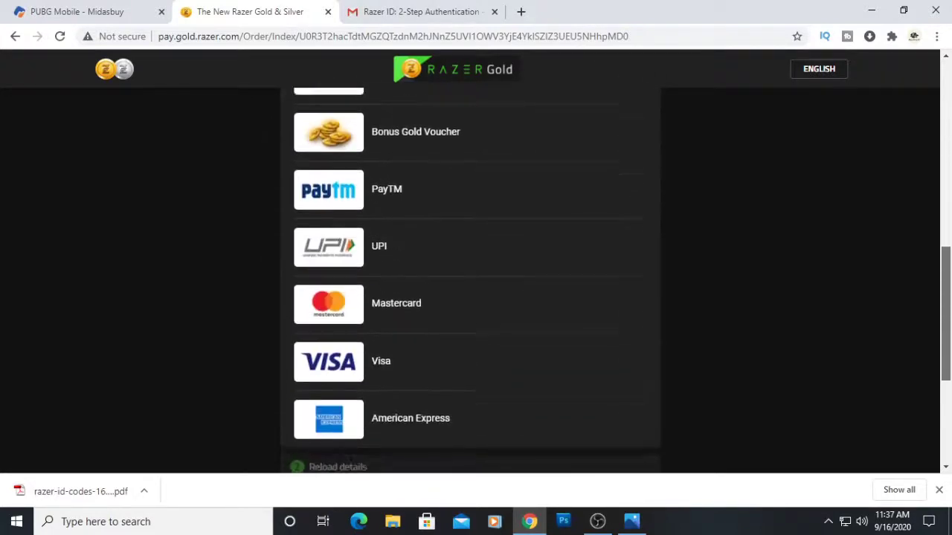
scroll(470, 297, "down", 3)
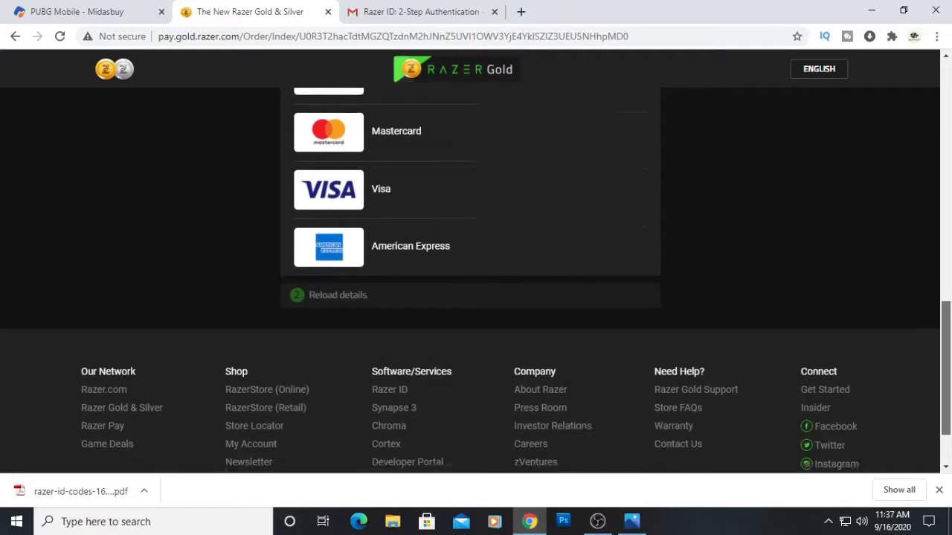
scroll(470, 298, "up", 4)
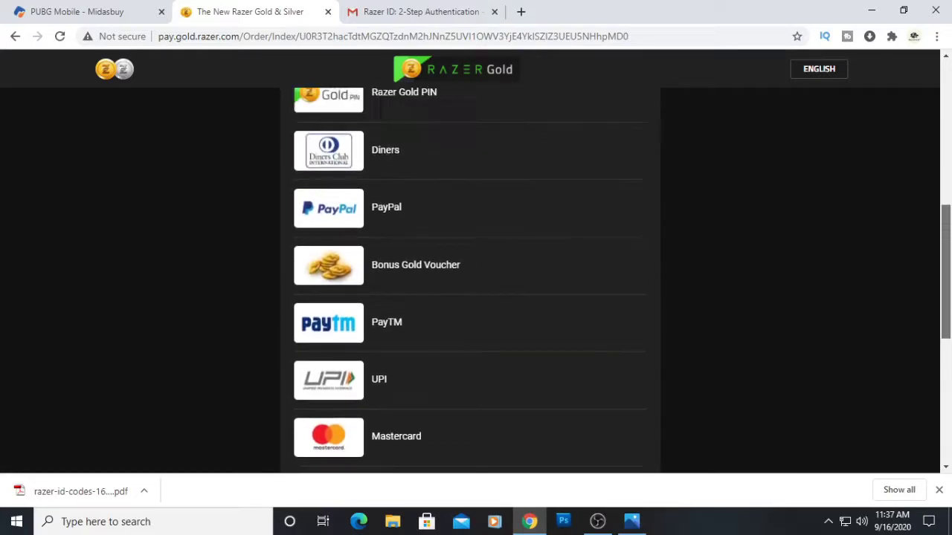
Reload 73 via UPI in Razer Gold's Payment Detail.
left_click(470, 379)
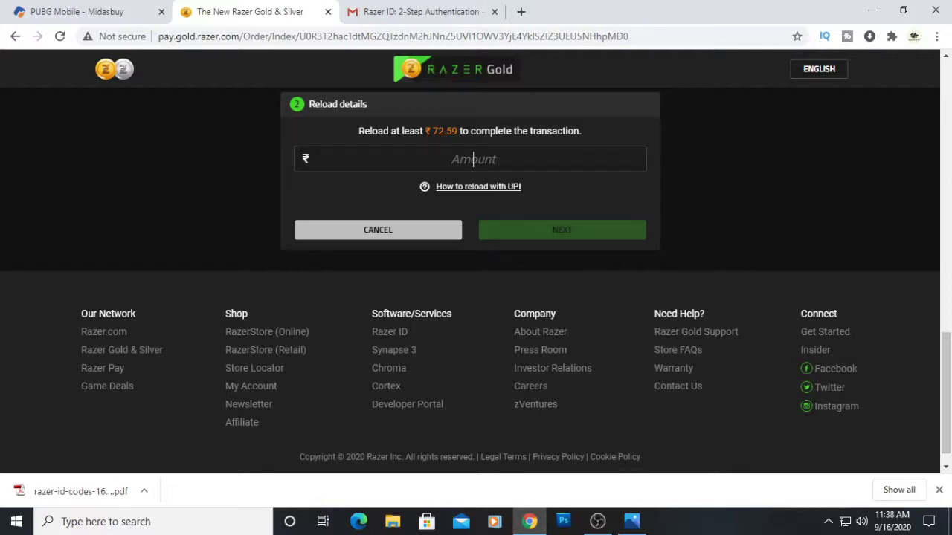
type("73")
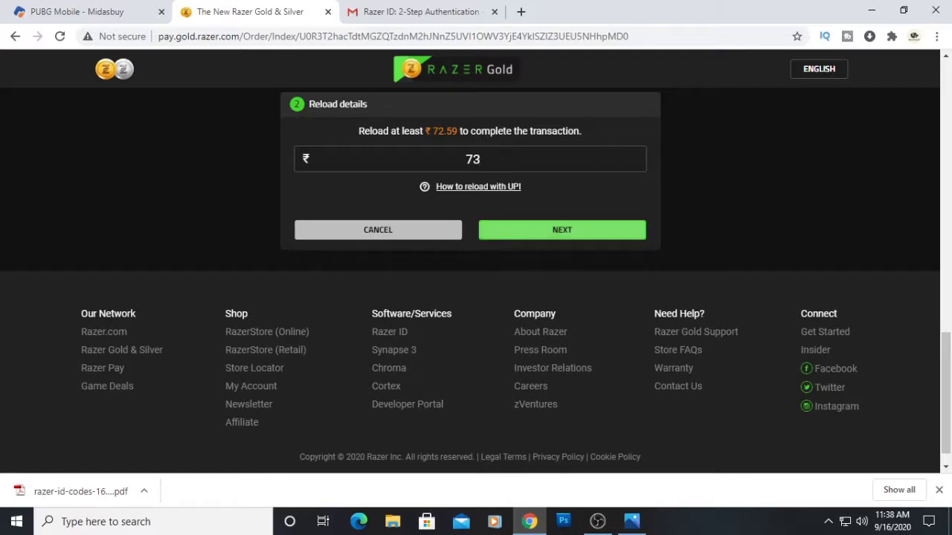
key("Return")
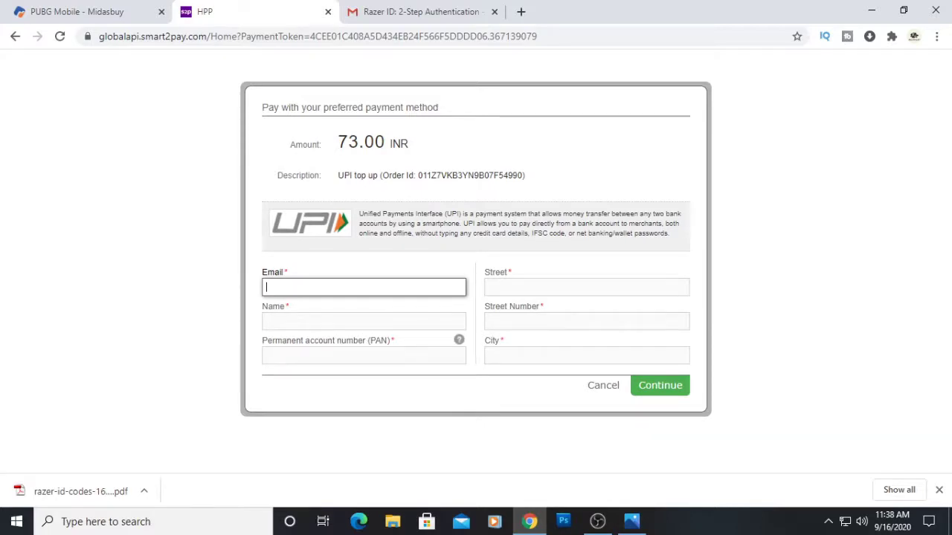
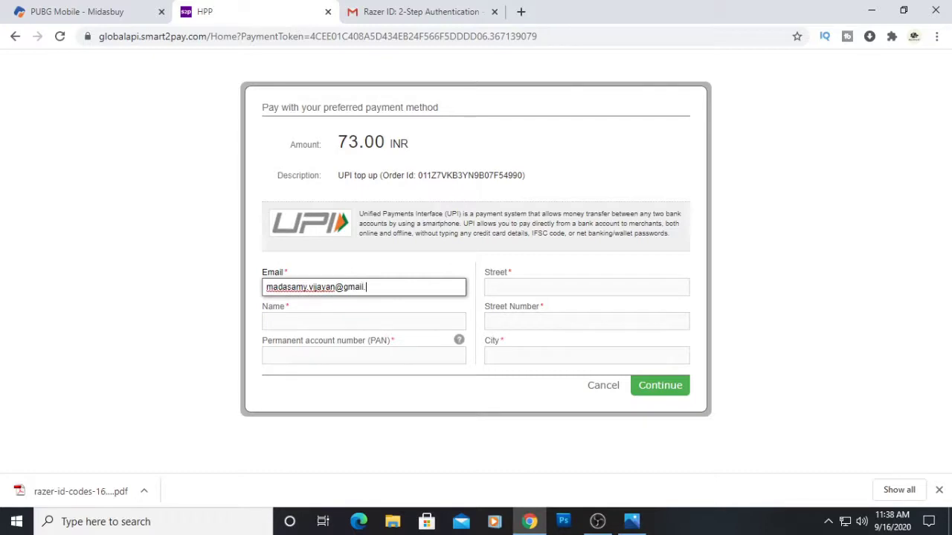
Fill in the payer's e-mail address, full name and PAN number on the Smart2Pay form.
key("Tab")
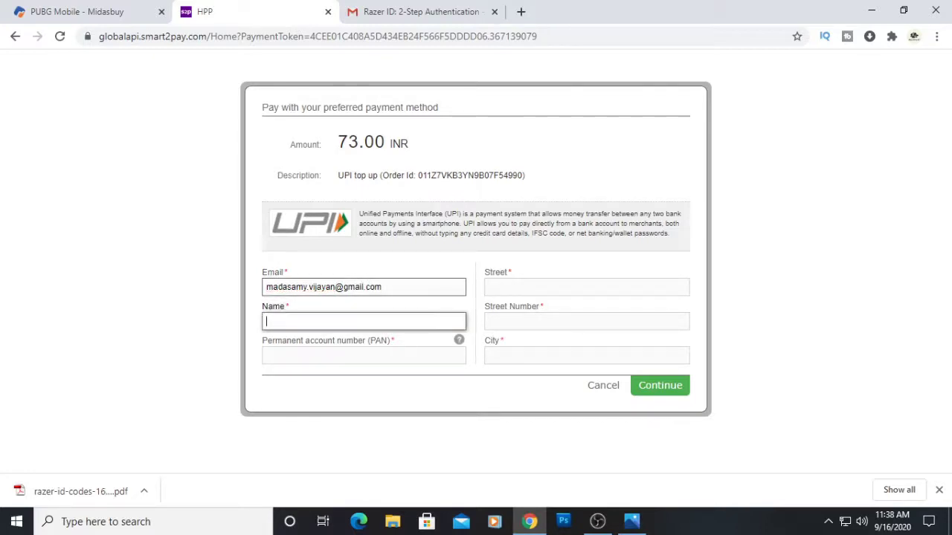
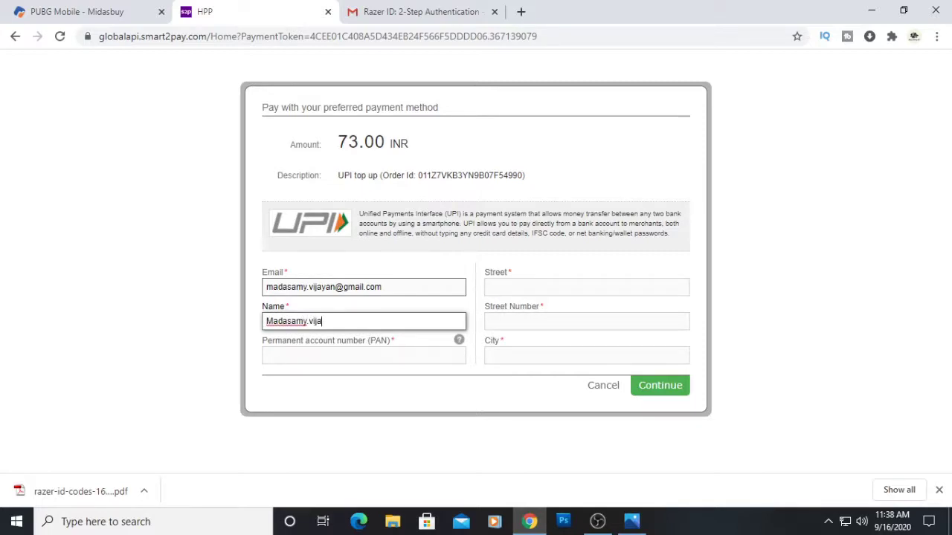
left_click(363, 355)
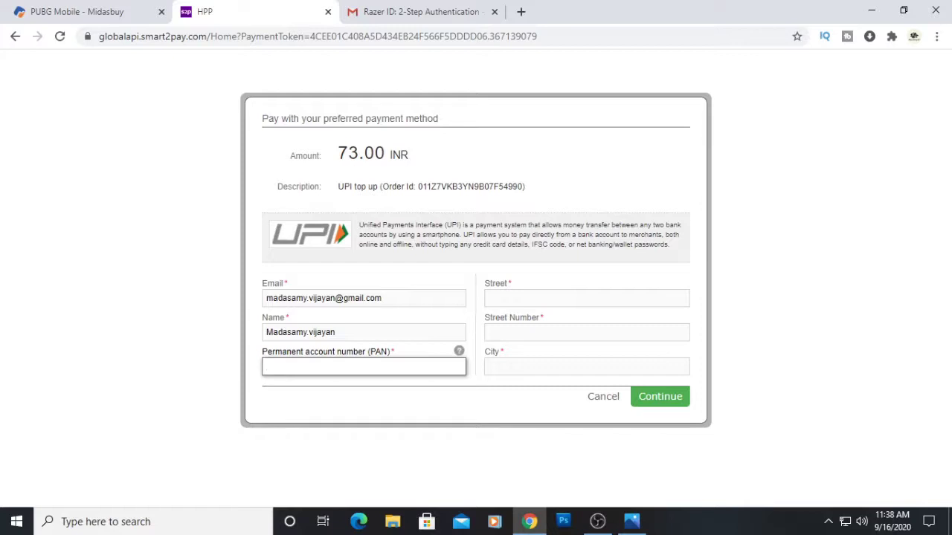
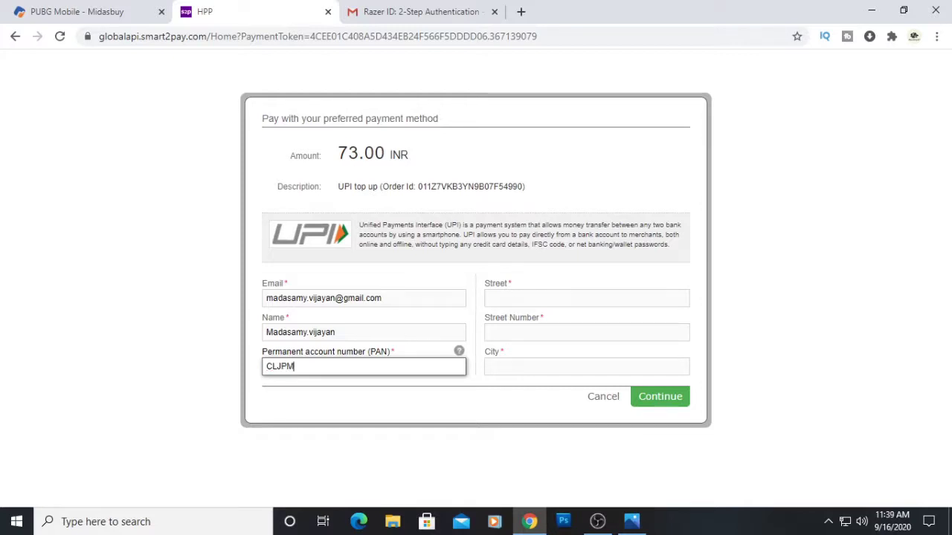
Enter the payer's street, street number and city, then submit the 73.00 INR form.
left_click(587, 298)
key("Tab")
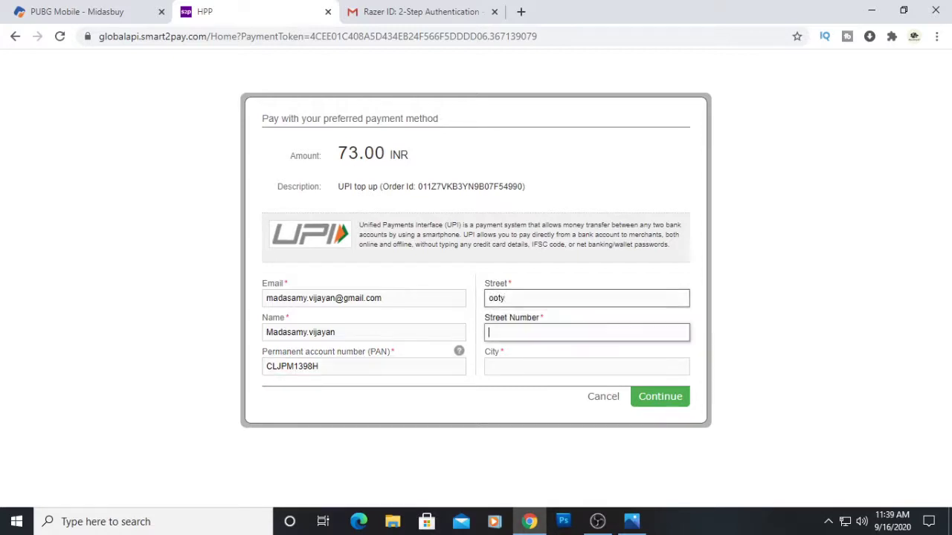
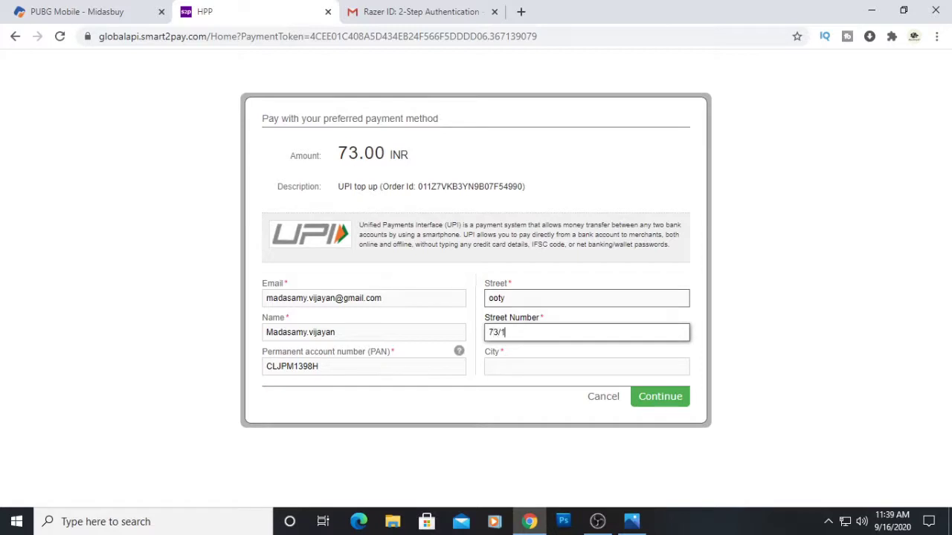
left_click(587, 367)
type("ooty")
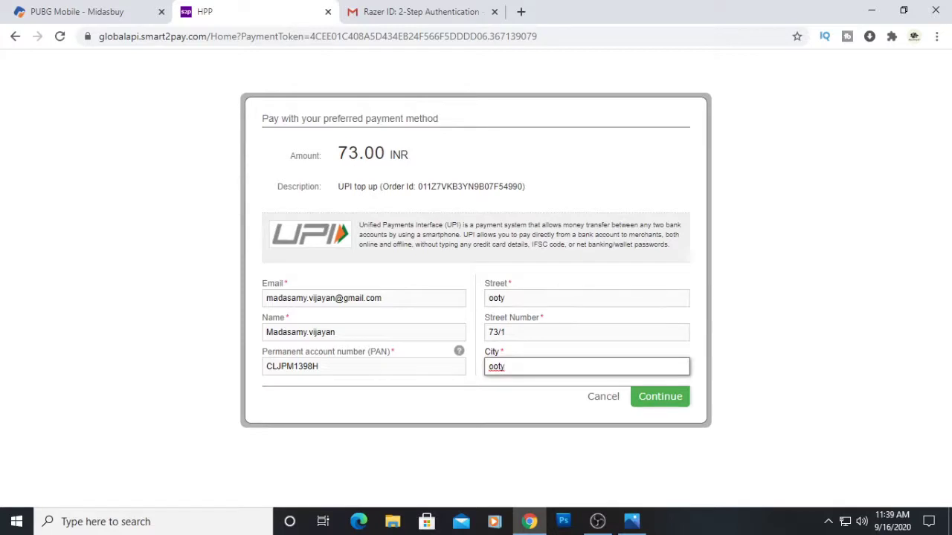
key("Return")
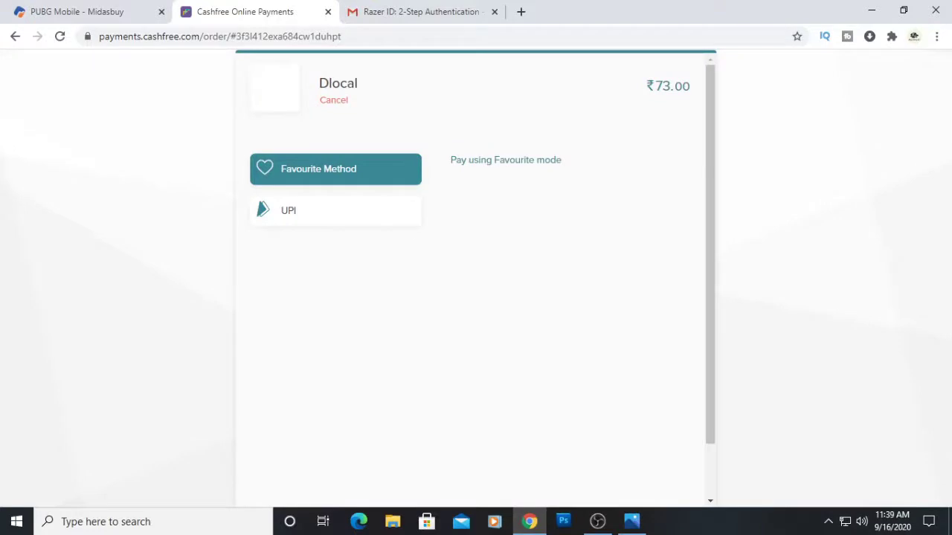
Pay the ₹73.00 by UPI, entering the Paytm UPI ID and submitting Verify & Pay.
left_click(334, 210)
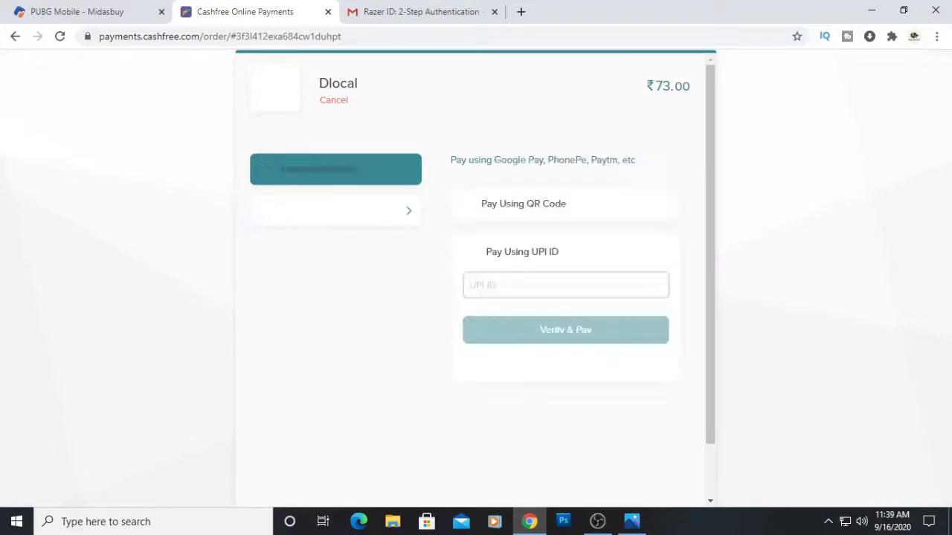
left_click(565, 285)
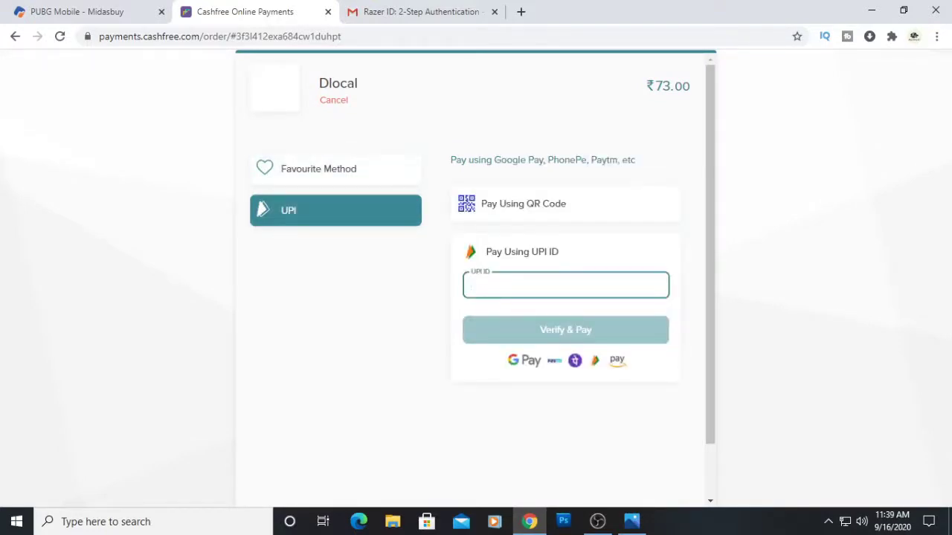
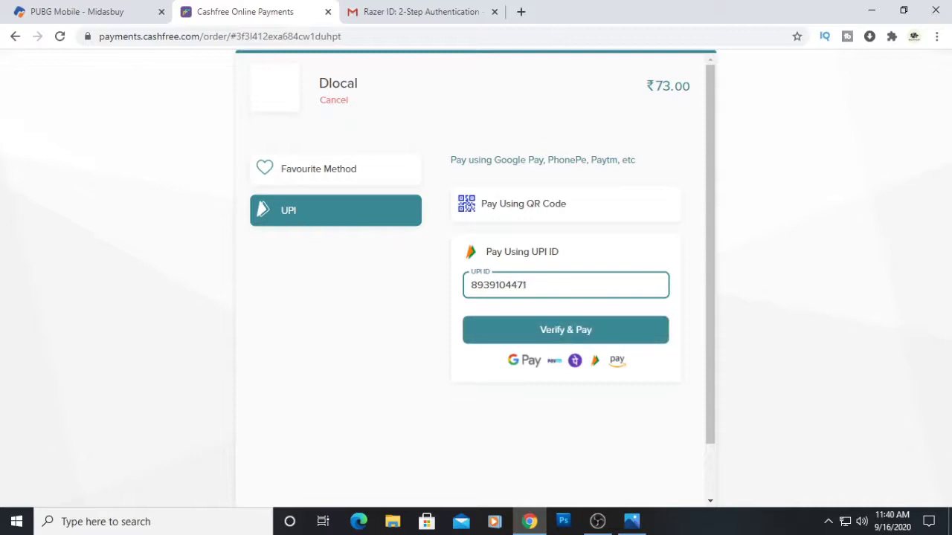
type("@paytm")
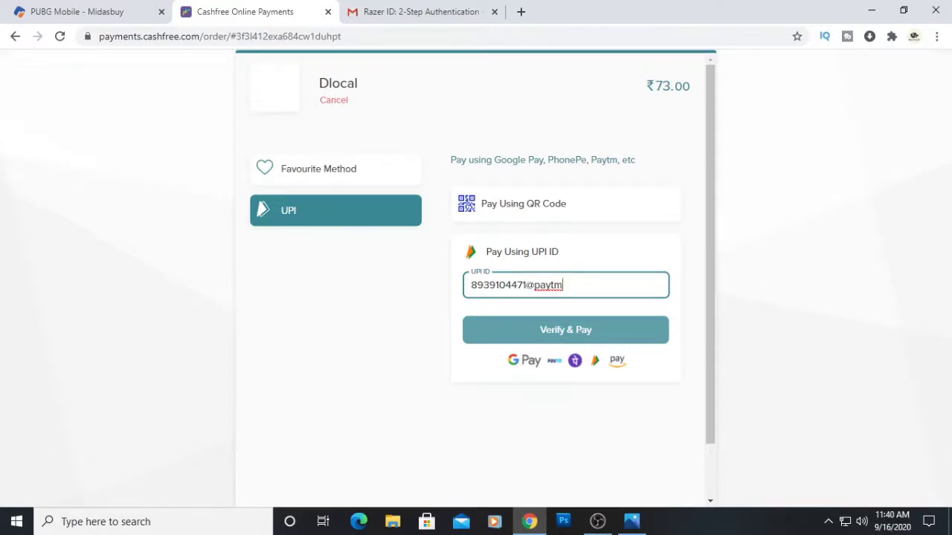
key("Return")
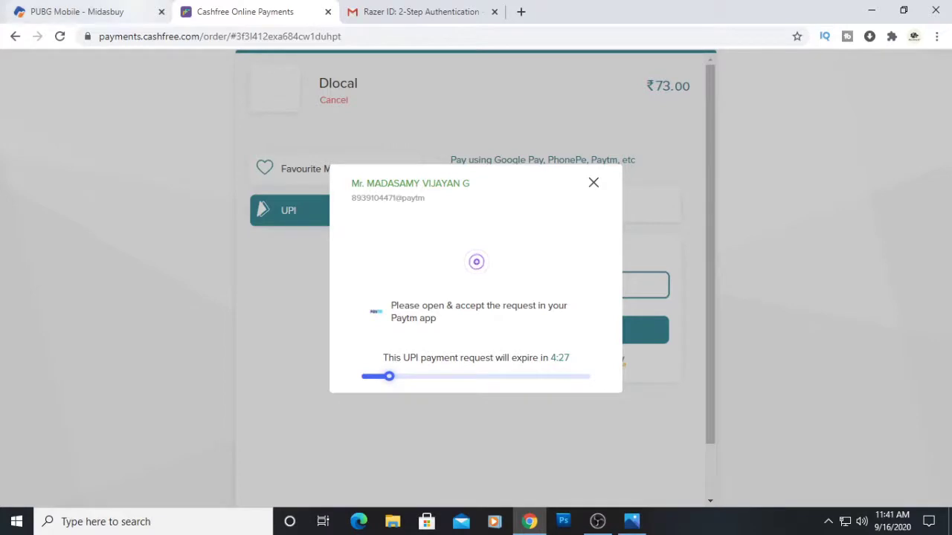
After checking the Midasbuy order, cancel the pending UPI transaction in Cashfree.
key("ctrl+1")
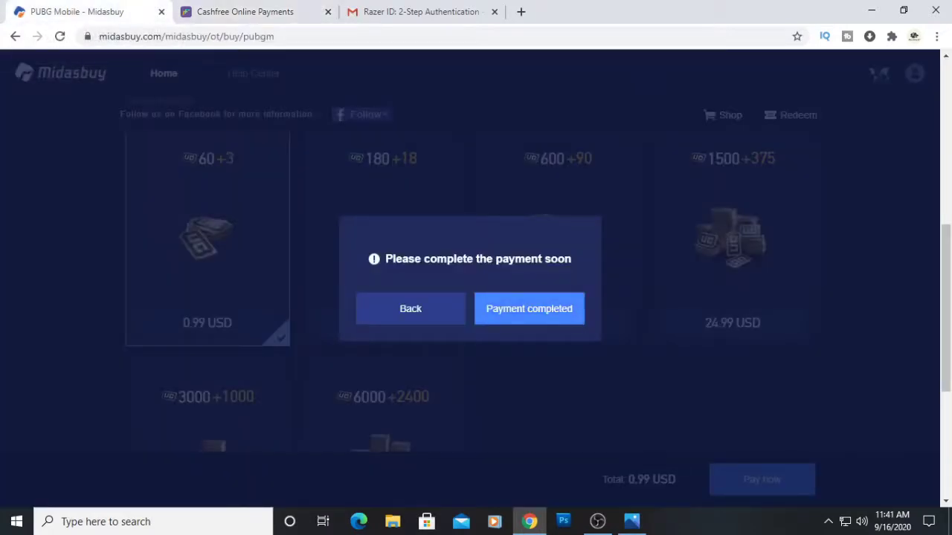
key("ctrl+2")
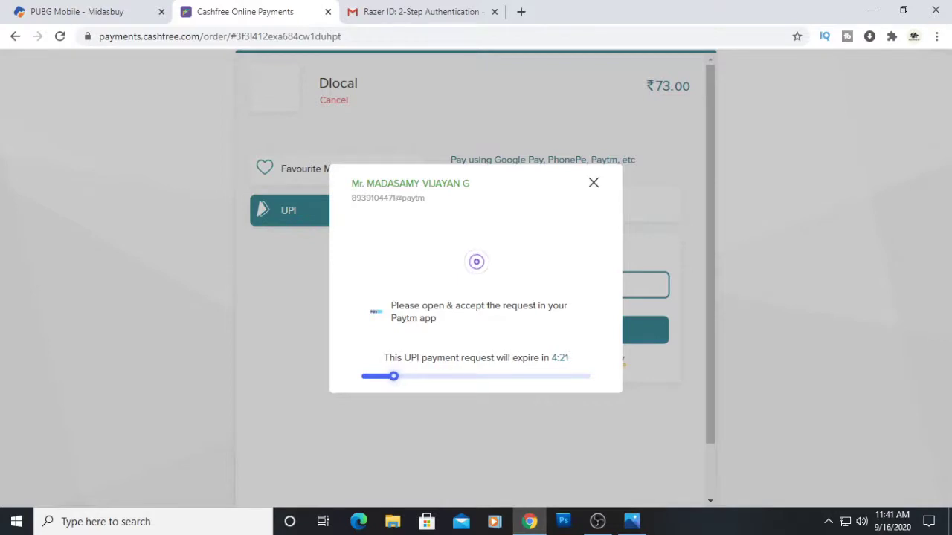
key("ctrl+1")
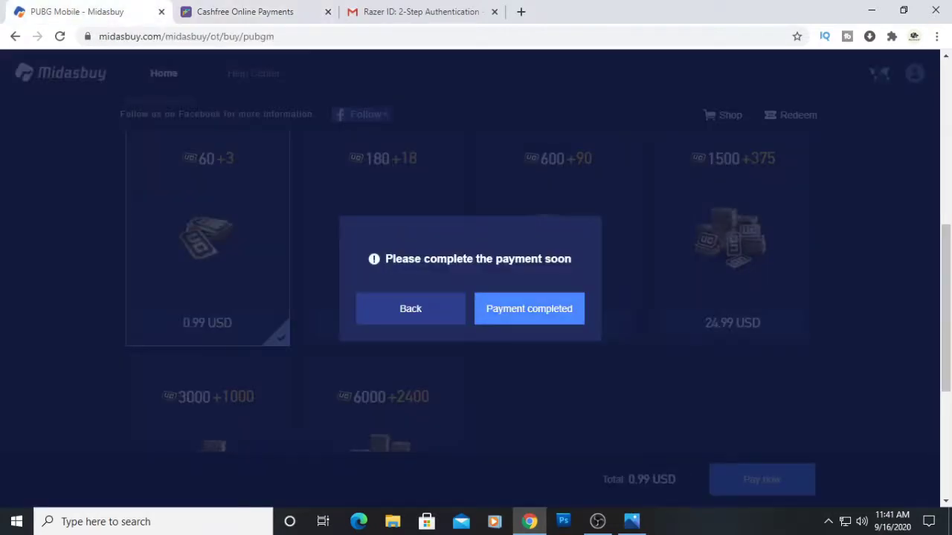
key("ctrl+2")
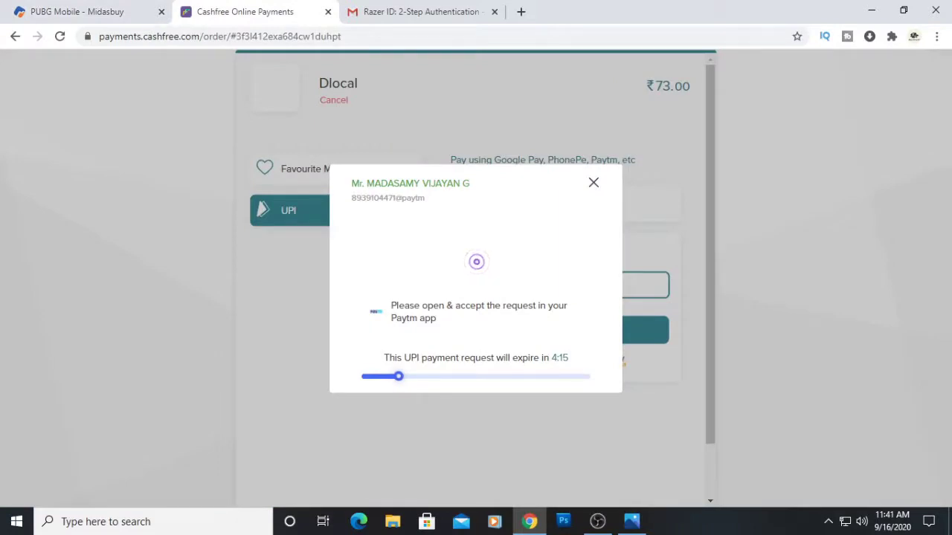
key("Escape")
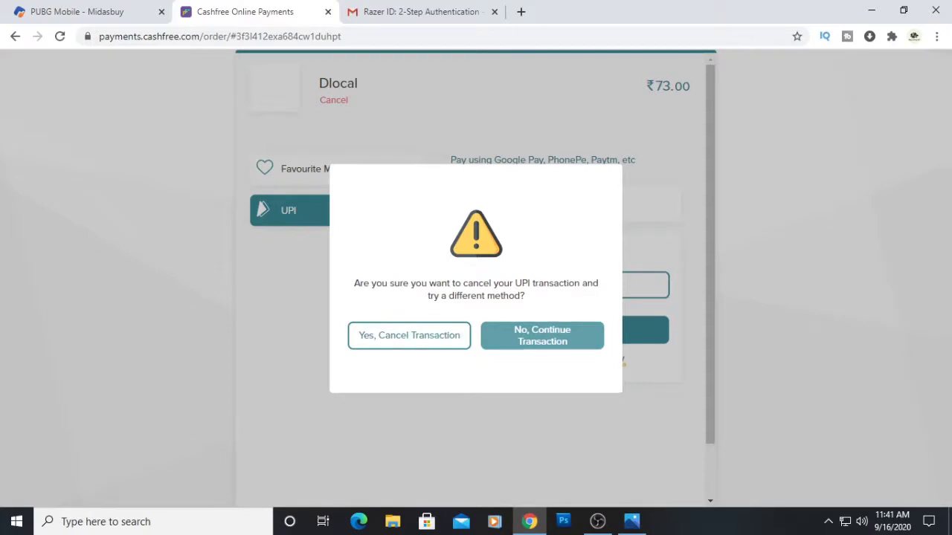
key("Escape")
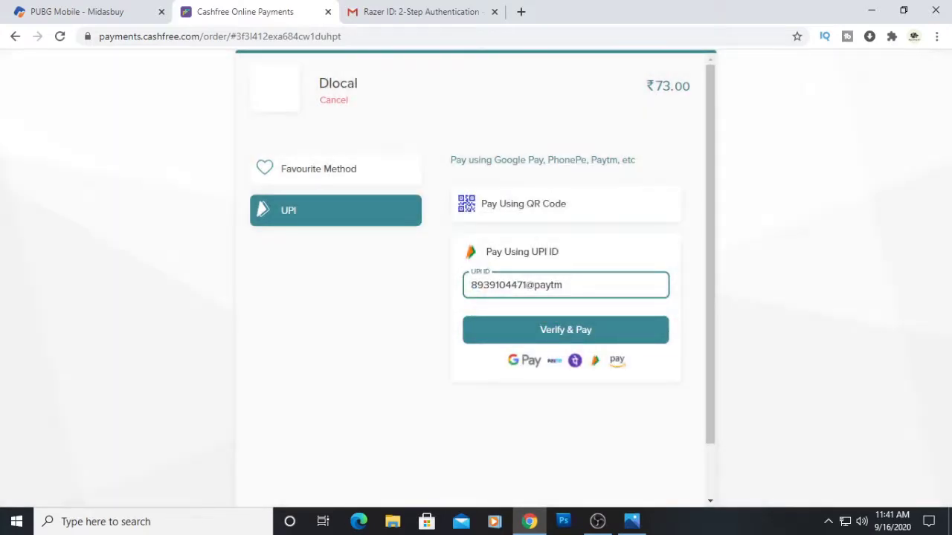
Close the Cashfree payment tab, confirming Leave, and return to Midasbuy.
key("ctrl+w")
key("ctrl+Tab")
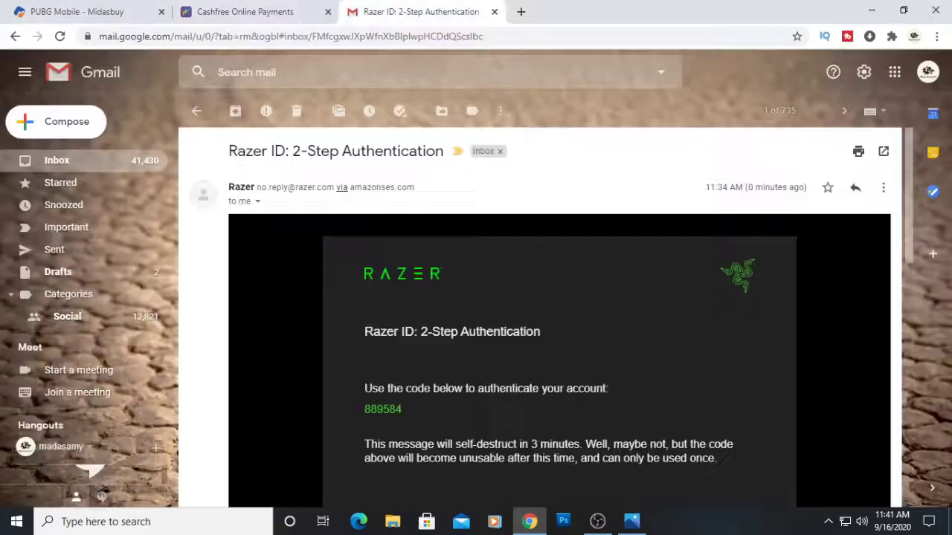
key("ctrl+shift+Tab")
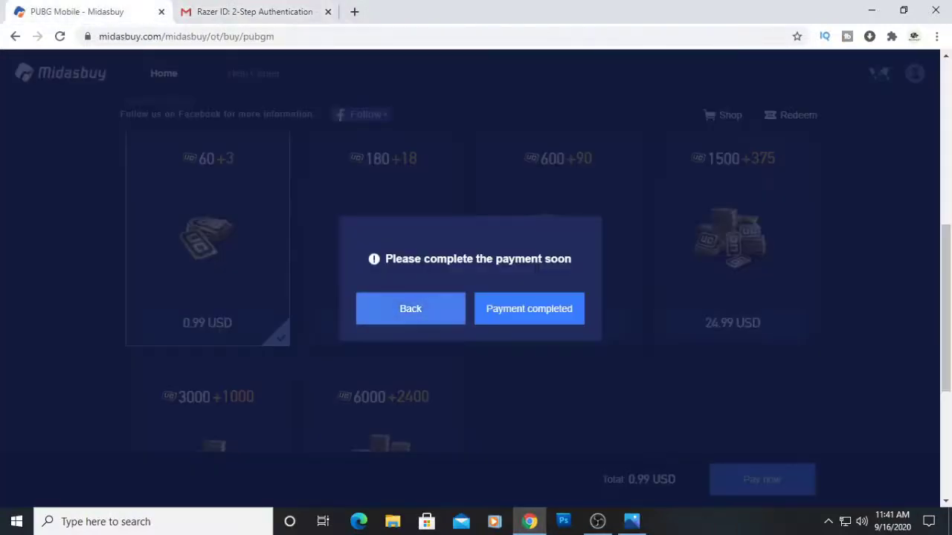
Dismiss Midasbuy's payment-pending notice, then close the Razer verification email tab in Gmail.
key("Return")
scroll(476, 238, "up", 5)
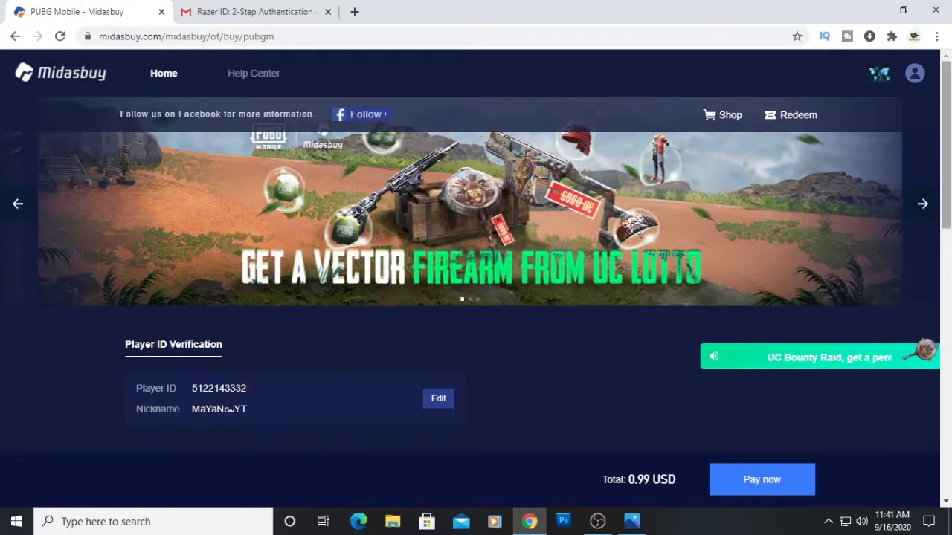
scroll(476, 283, "down", 4)
scroll(475, 283, "up", 4)
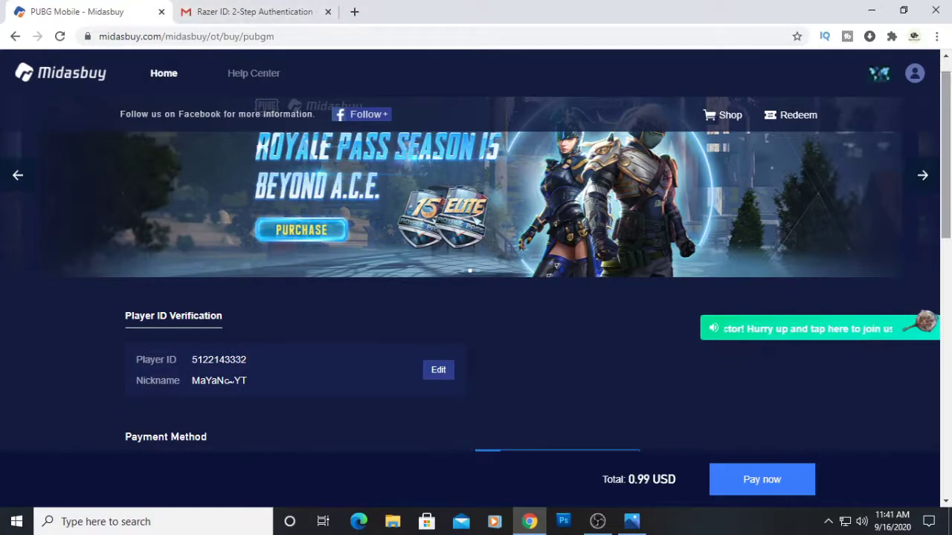
scroll(476, 282, "down", 3)
scroll(475, 282, "up", 1)
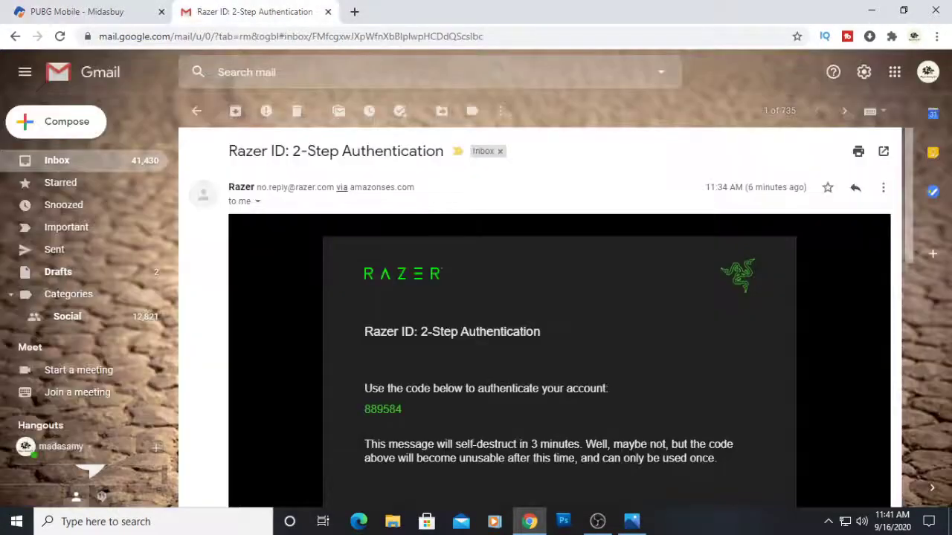
left_click(253, 11)
left_click(328, 11)
Search Google for 'seagm pubg' in a new tab and open SEAGM's PUBG Mobile UC page.
key("ctrl+t")
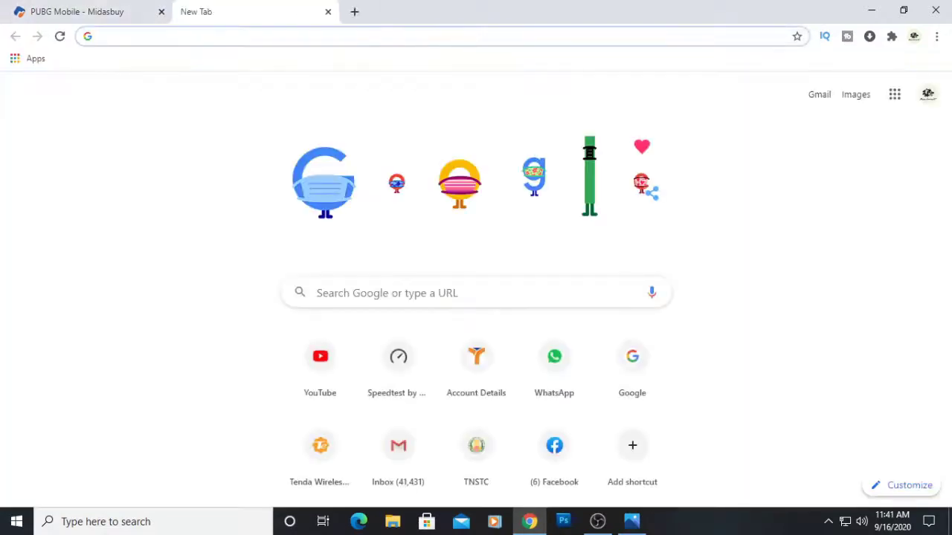
type("sea")
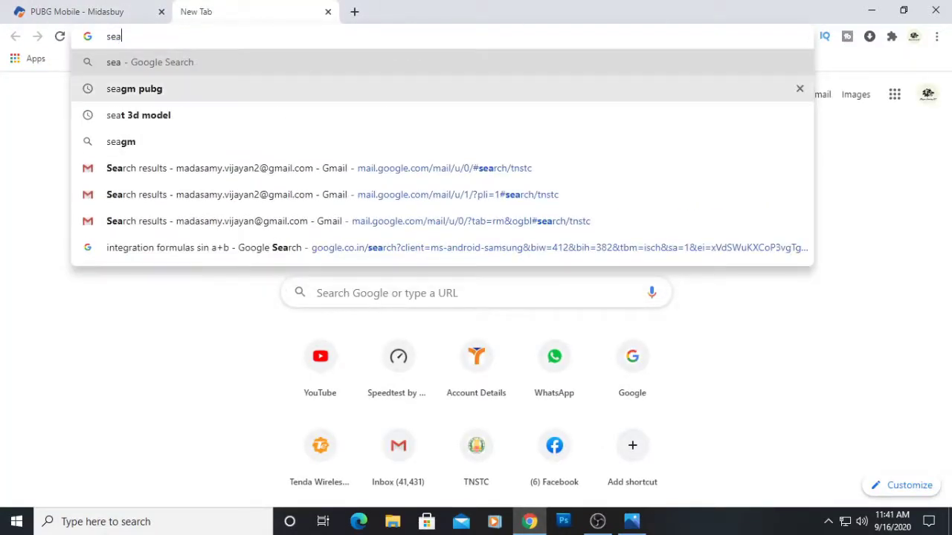
left_click(134, 89)
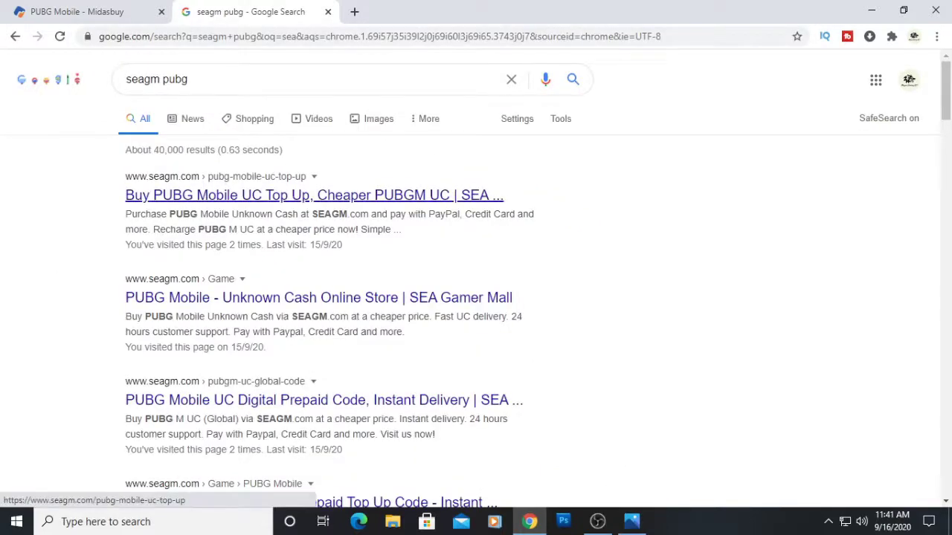
left_click(312, 194)
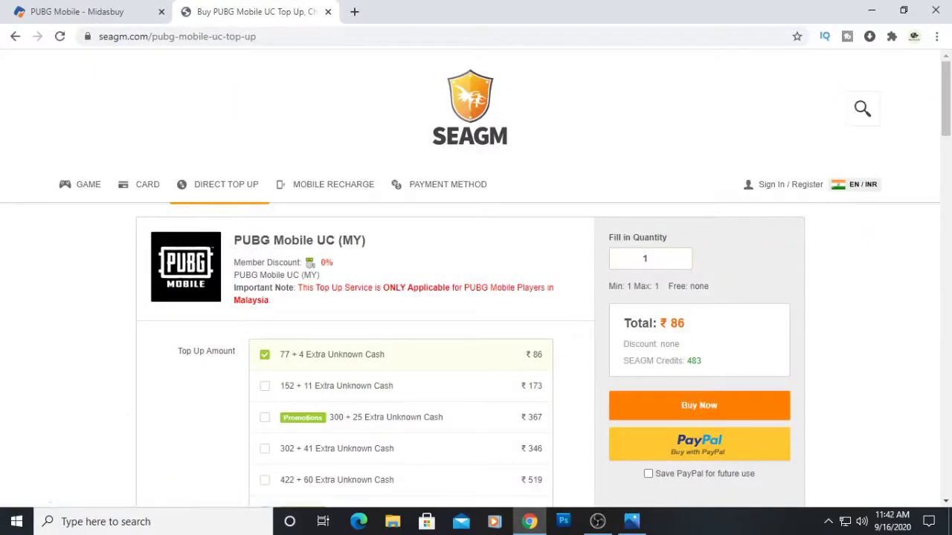
Browse the UC top-up packs and open the Sign In / Register region panel (India, INR).
scroll(476, 275, "down", 2)
scroll(476, 275, "up", 2)
scroll(476, 275, "down", 3)
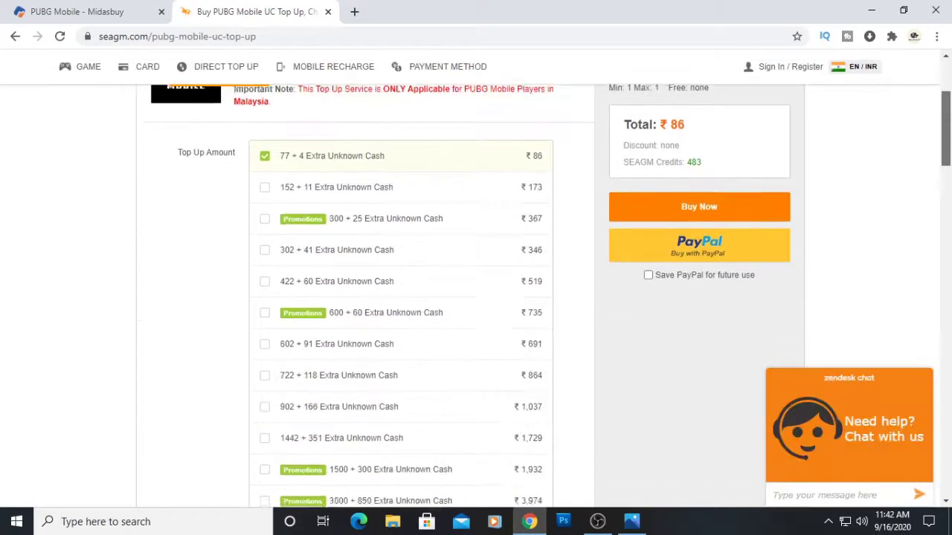
scroll(476, 275, "up", 1)
scroll(475, 275, "down", 2)
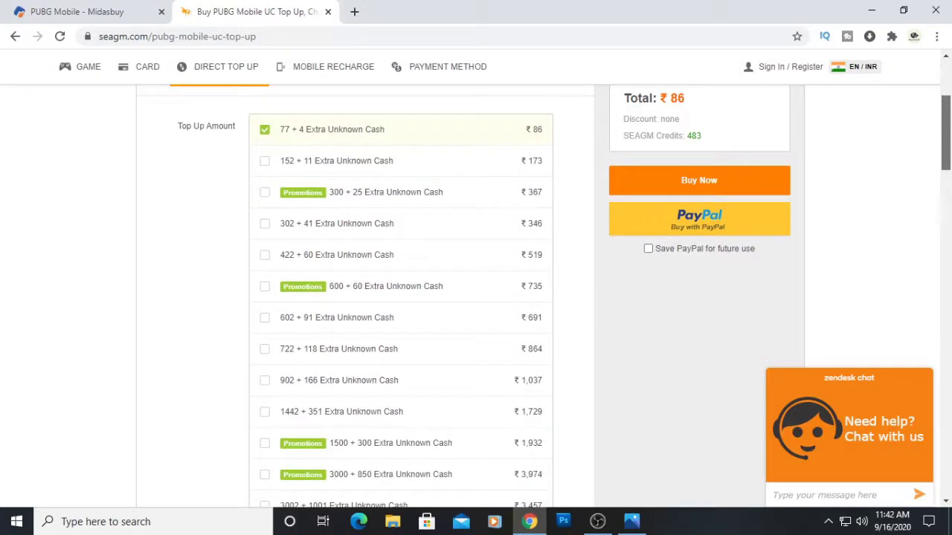
scroll(476, 275, "down", 9)
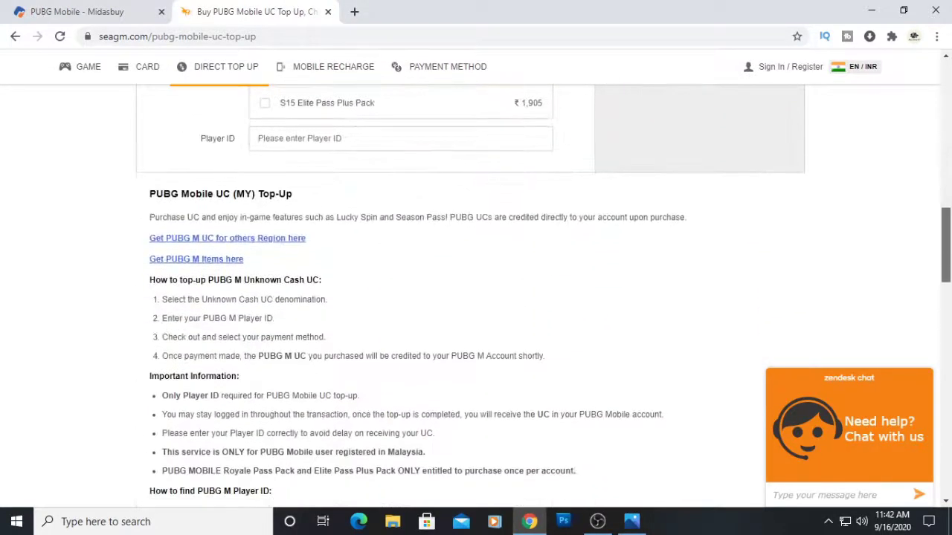
scroll(475, 275, "up", 2)
scroll(476, 275, "up", 8)
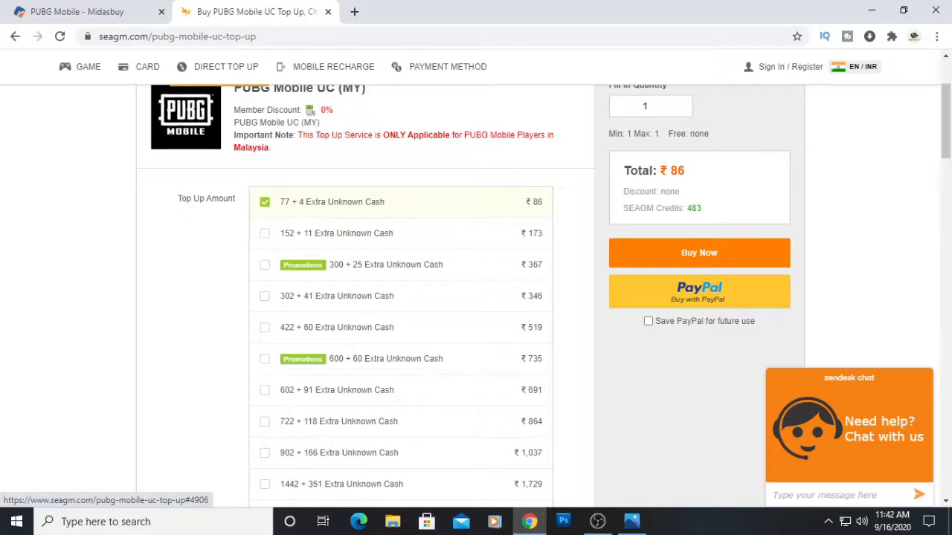
scroll(476, 295, "down", 2)
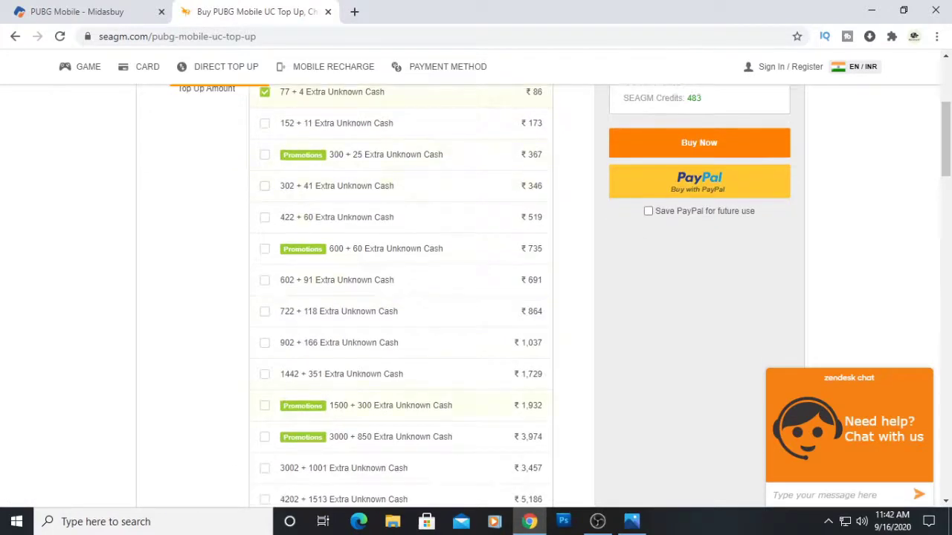
scroll(476, 297, "down", 3)
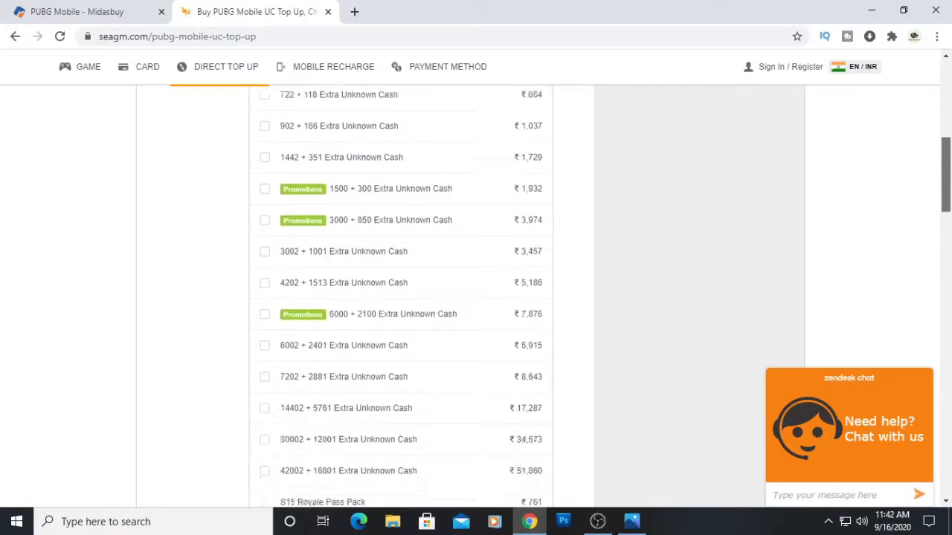
scroll(476, 297, "down", 2)
scroll(401, 431, "up", 1)
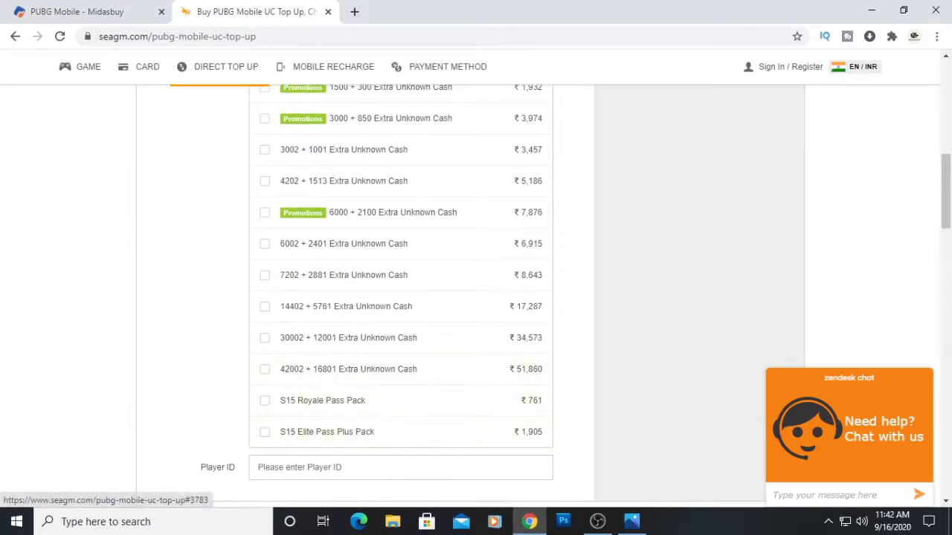
scroll(402, 431, "up", 10)
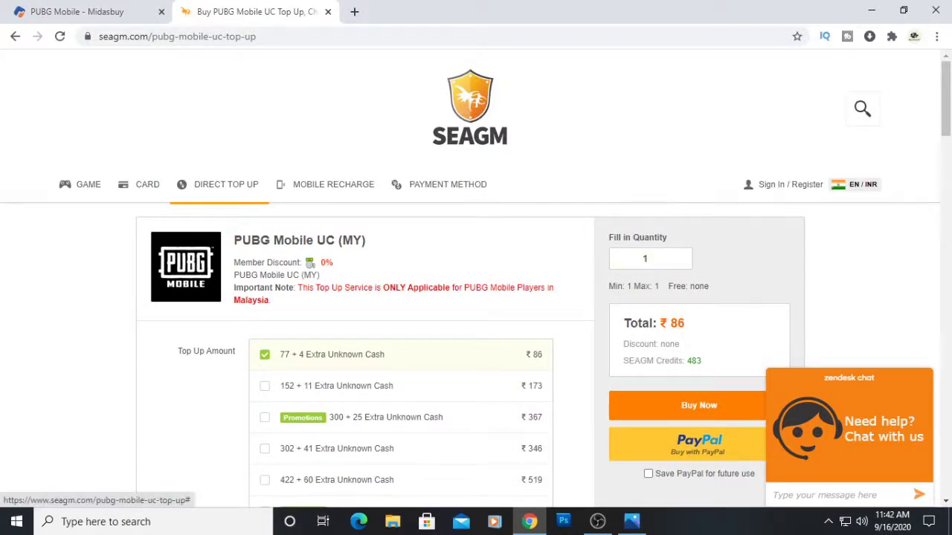
left_click(855, 185)
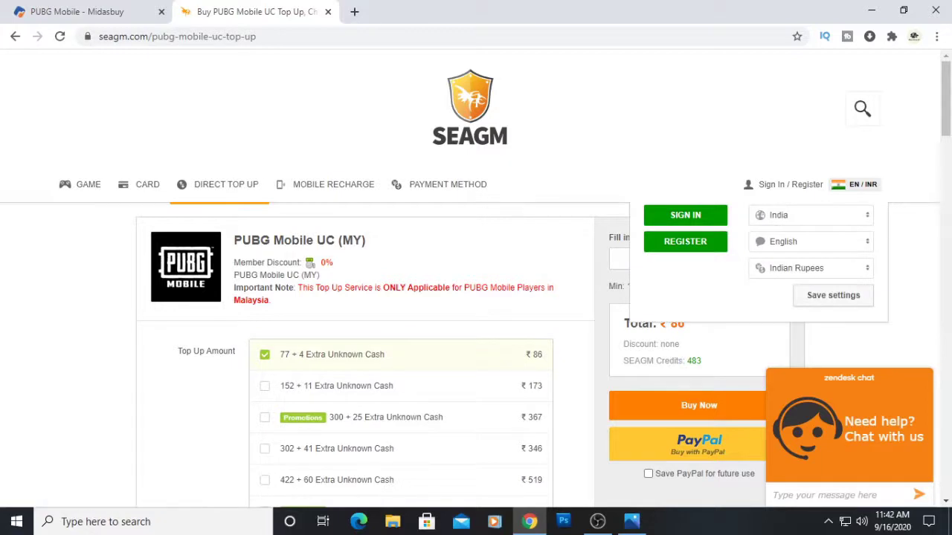
Sign in to SEAGM and return to the PUBG Mobile UC (MY) top-up page.
left_click(685, 215)
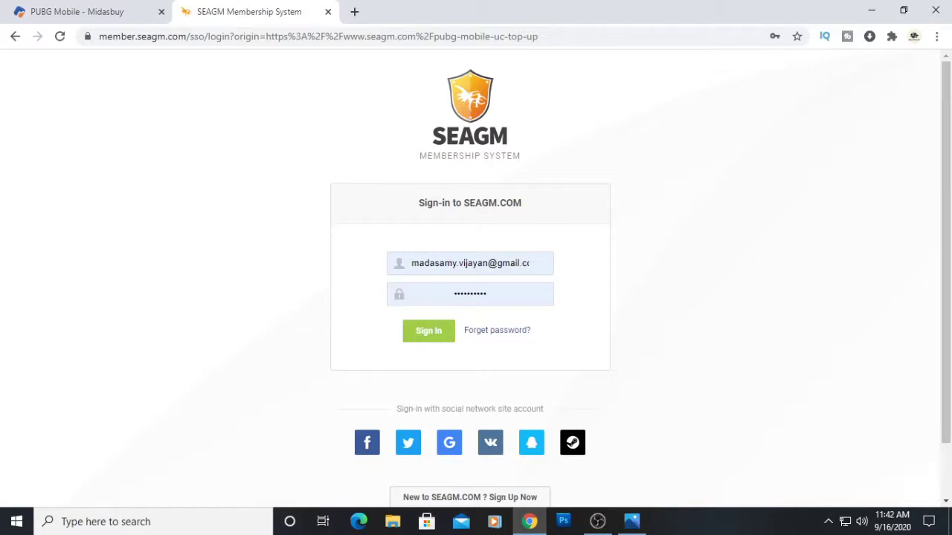
key("Return")
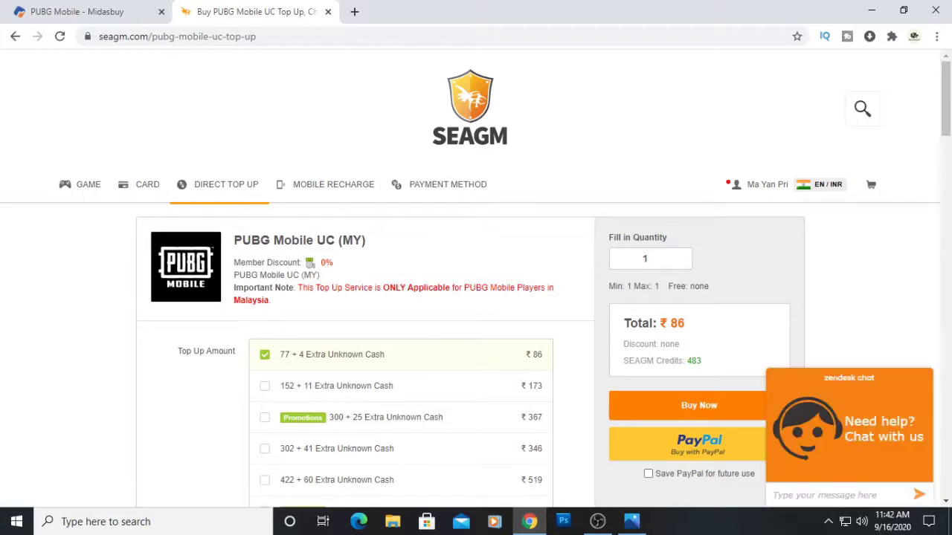
scroll(476, 297, "down", 3)
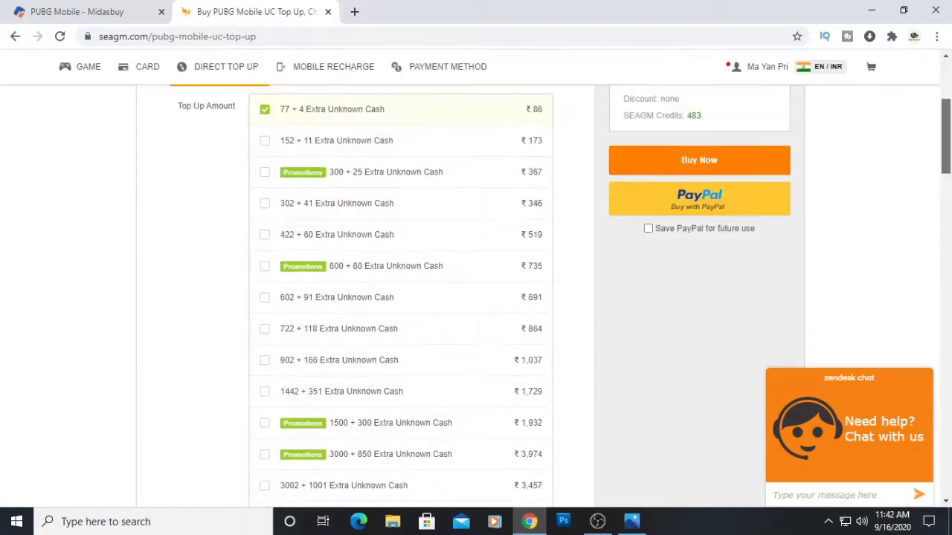
scroll(476, 297, "up", 3)
scroll(476, 297, "down", 2)
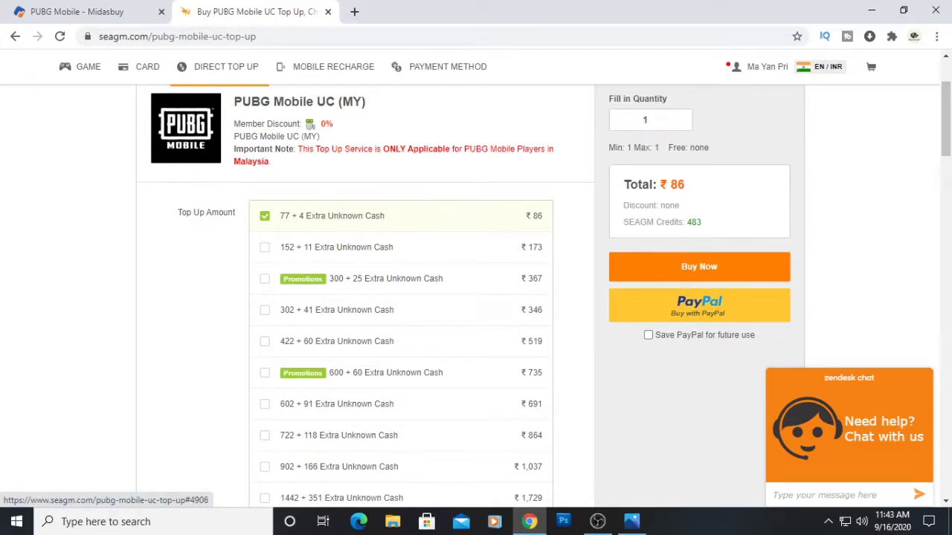
scroll(476, 297, "down", 5)
scroll(475, 297, "up", 3)
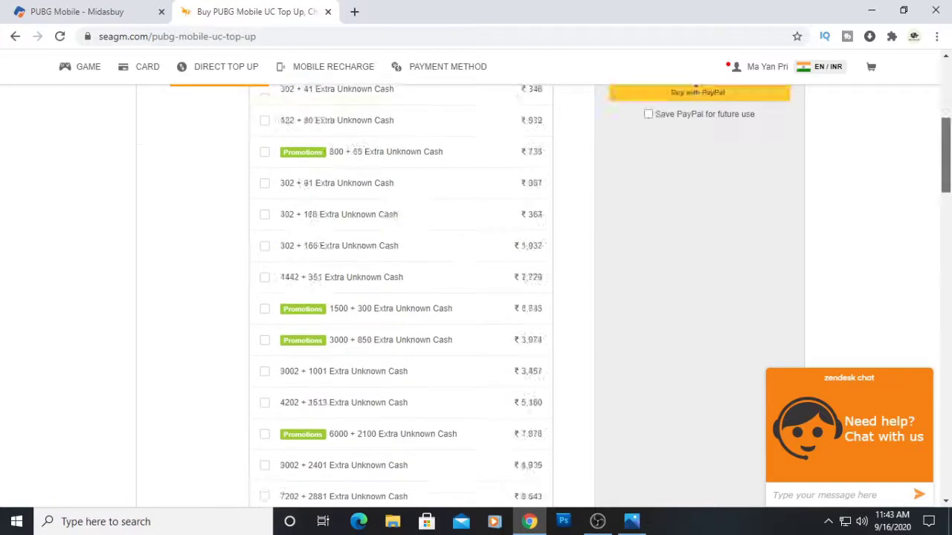
scroll(475, 297, "up", 4)
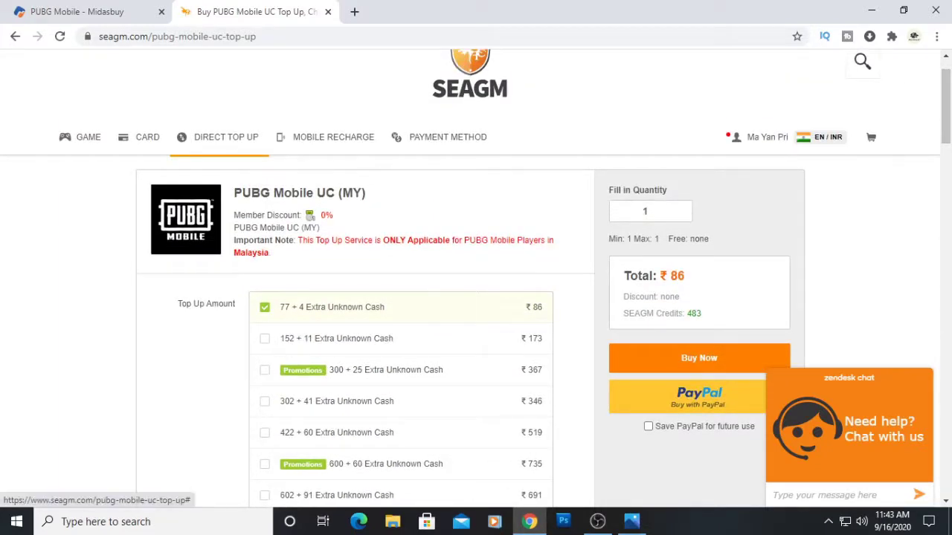
left_click(766, 137)
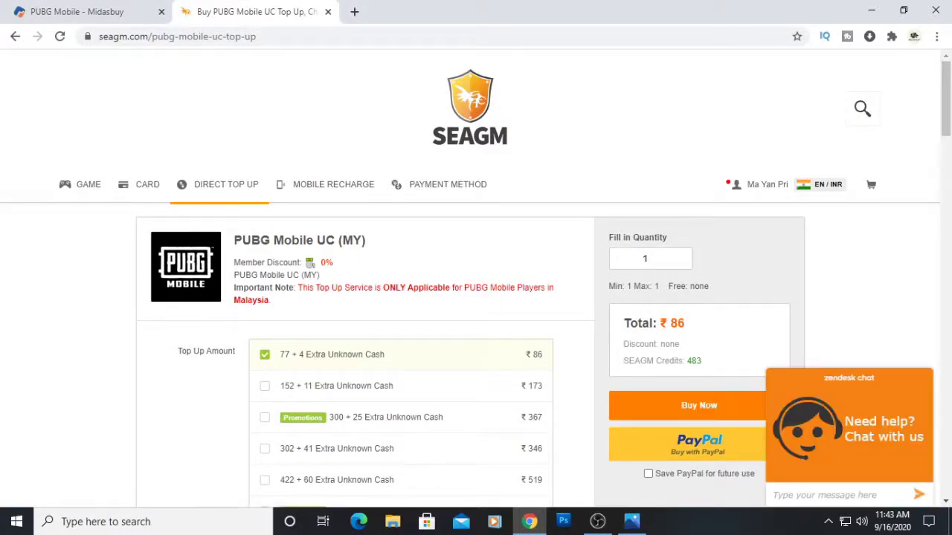
scroll(475, 298, "down", 3)
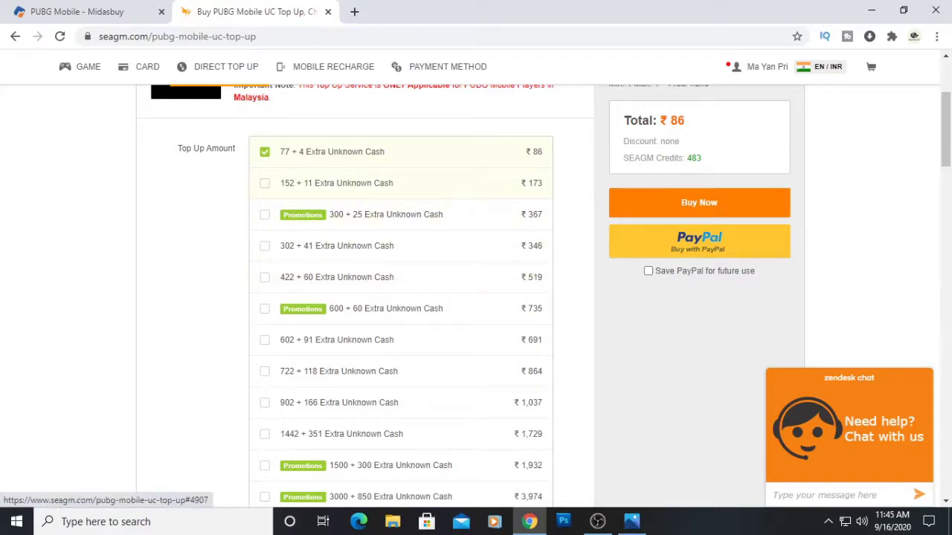
Try buying the 152 + 11 UC pack with the Player ID, then dismiss the region error.
left_click(336, 183)
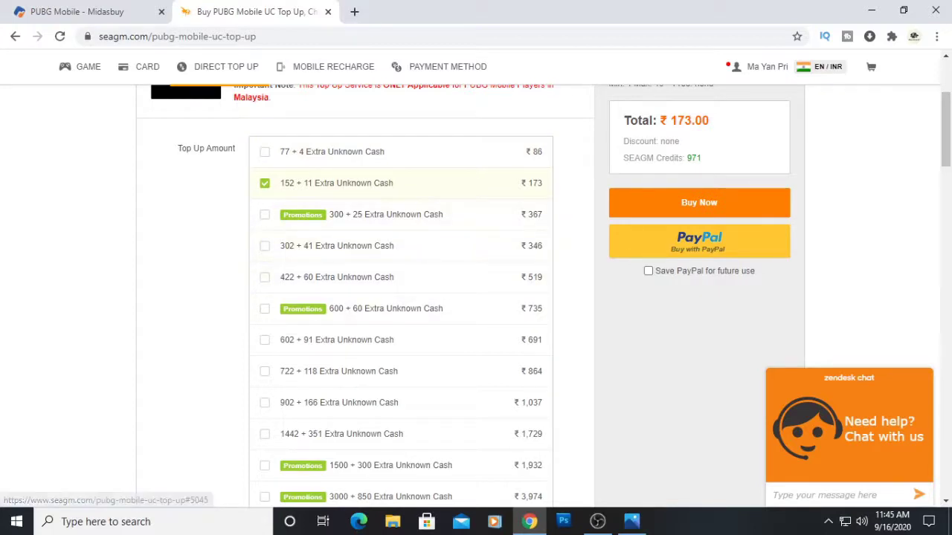
left_click_drag(945, 129, 945, 229)
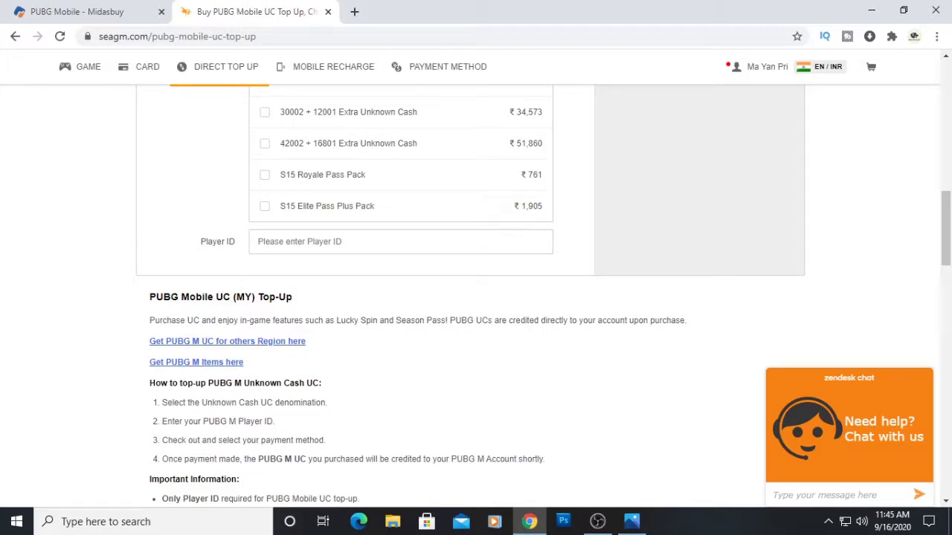
scroll(476, 297, "down", 5)
scroll(475, 297, "down", 4)
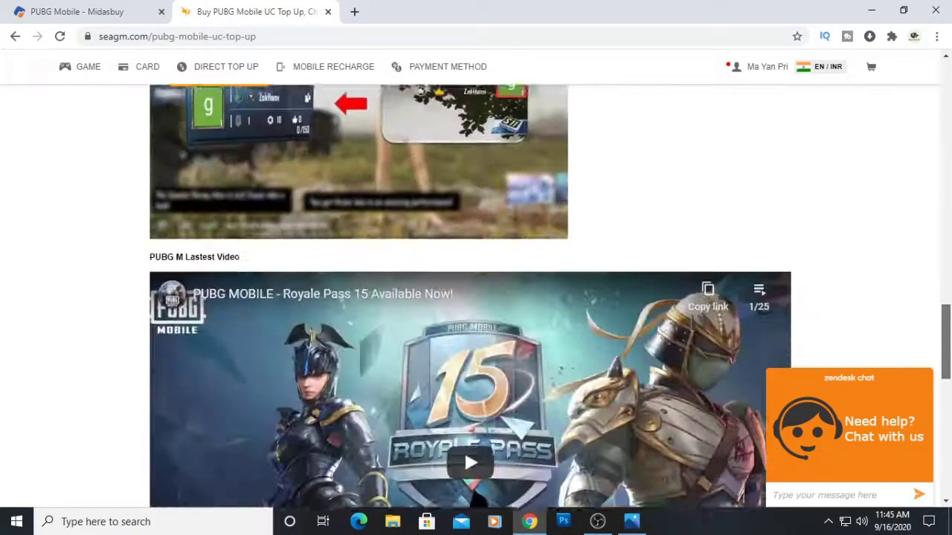
scroll(476, 298, "up", 15)
scroll(476, 297, "up", 2)
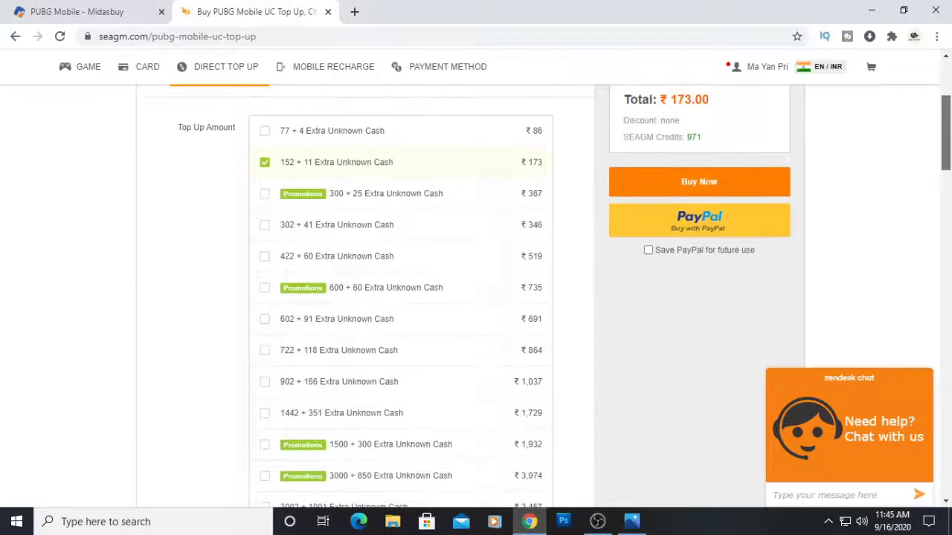
left_click(699, 295)
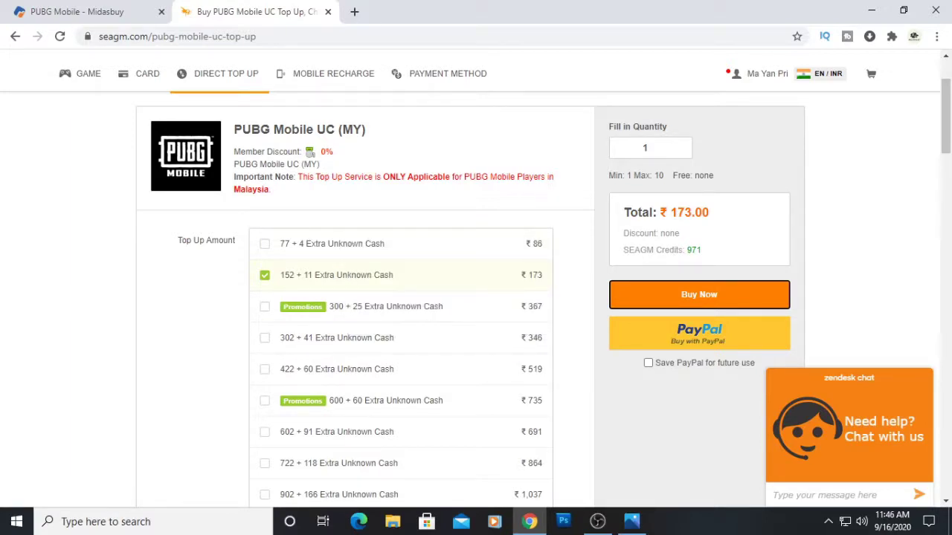
left_click(332, 243)
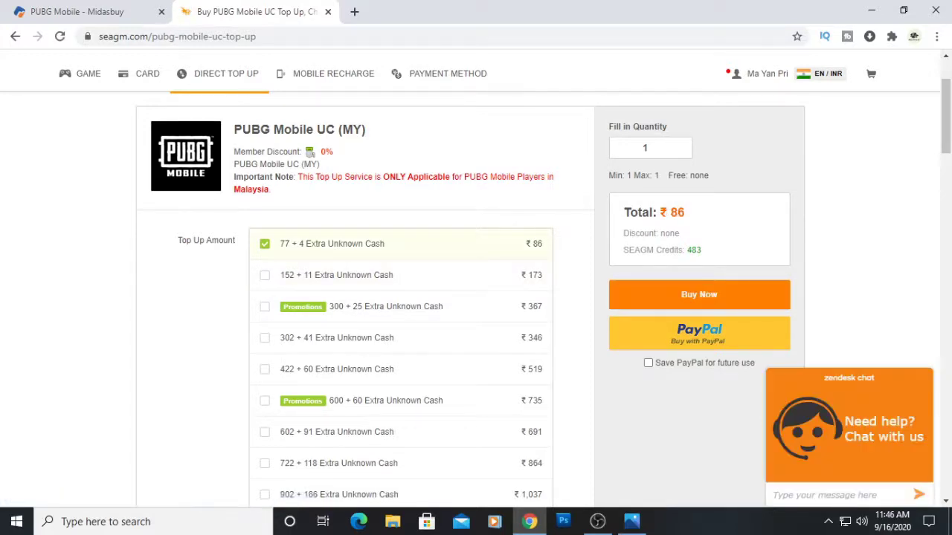
Switch to the Global UC top-up through 'Get PUBG M UC for others Region here'.
left_click(336, 275)
left_click(385, 176)
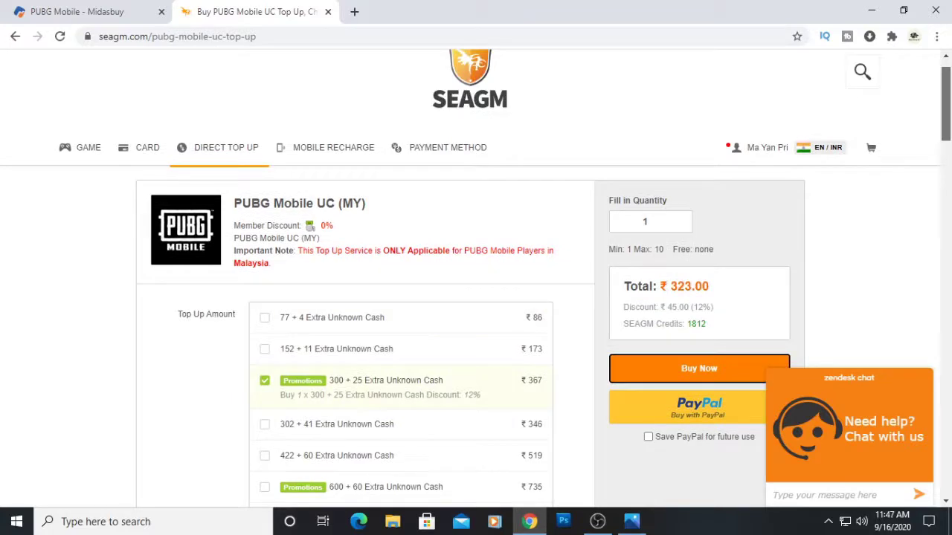
scroll(476, 297, "down", 7)
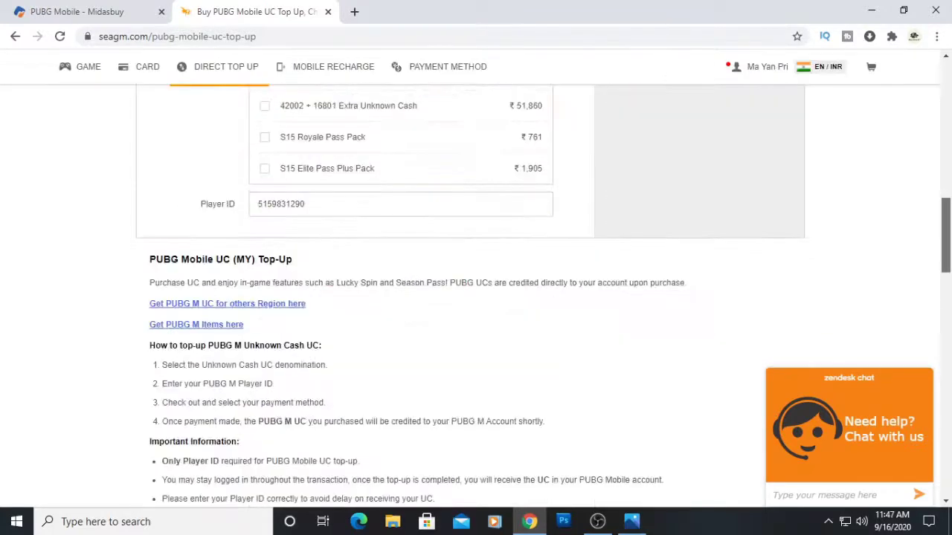
scroll(476, 298, "down", 2)
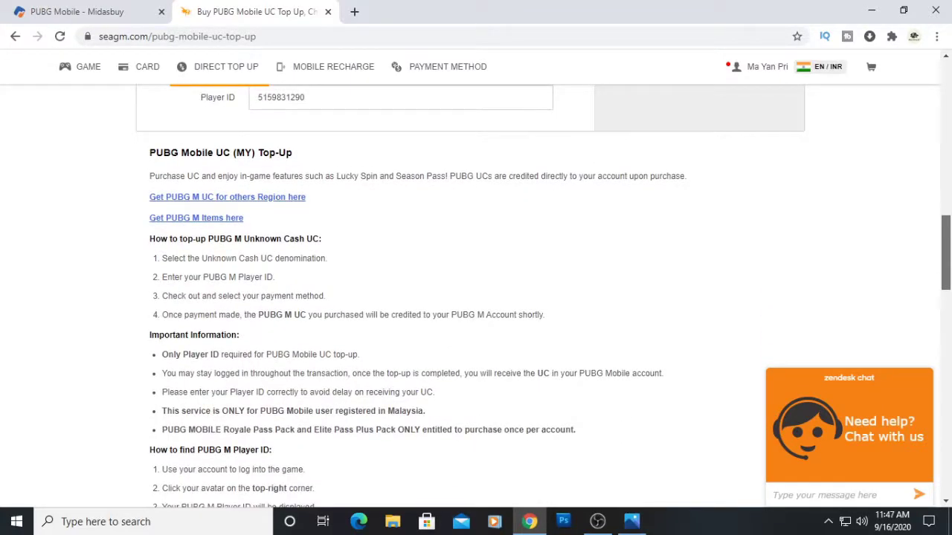
left_click(227, 197)
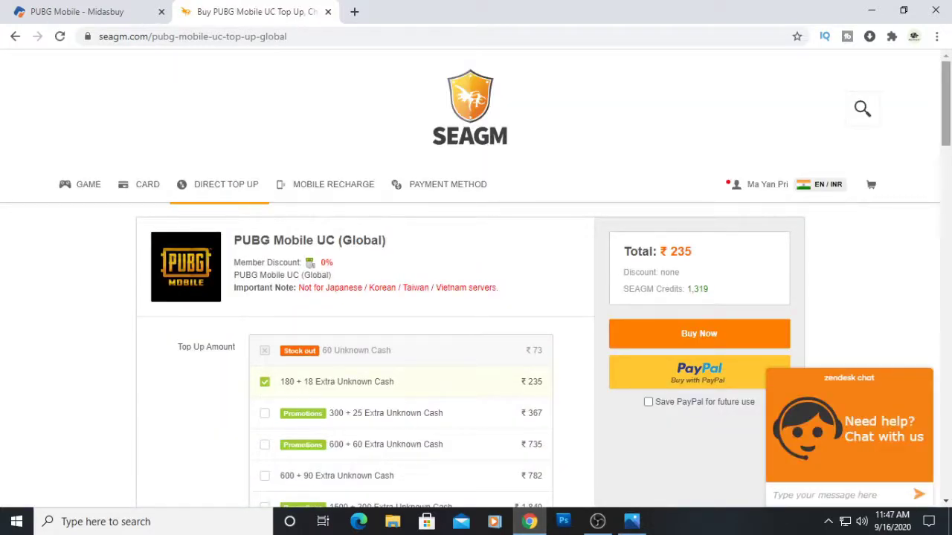
Paste the Player ID into the Global top-up page's Player ID field.
scroll(476, 297, "down", 8)
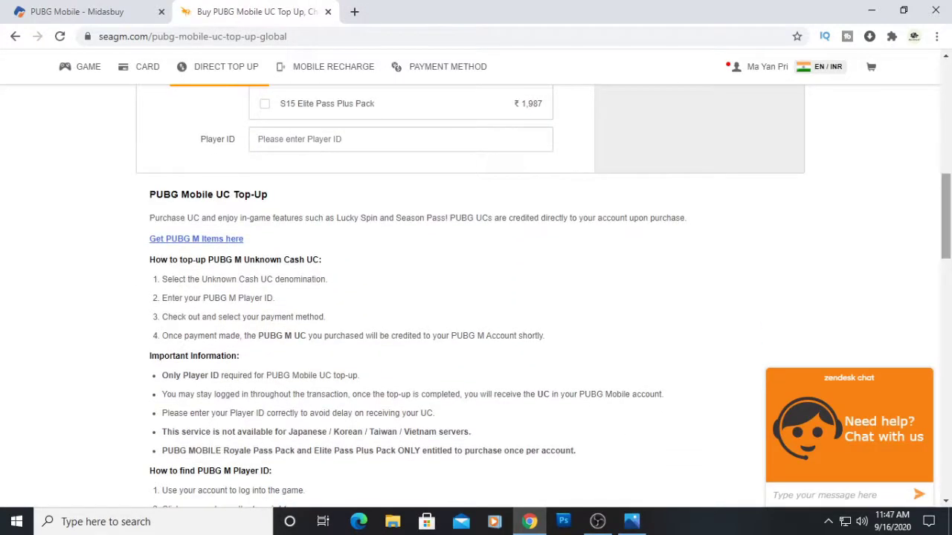
scroll(476, 297, "up", 5)
scroll(476, 298, "down", 4)
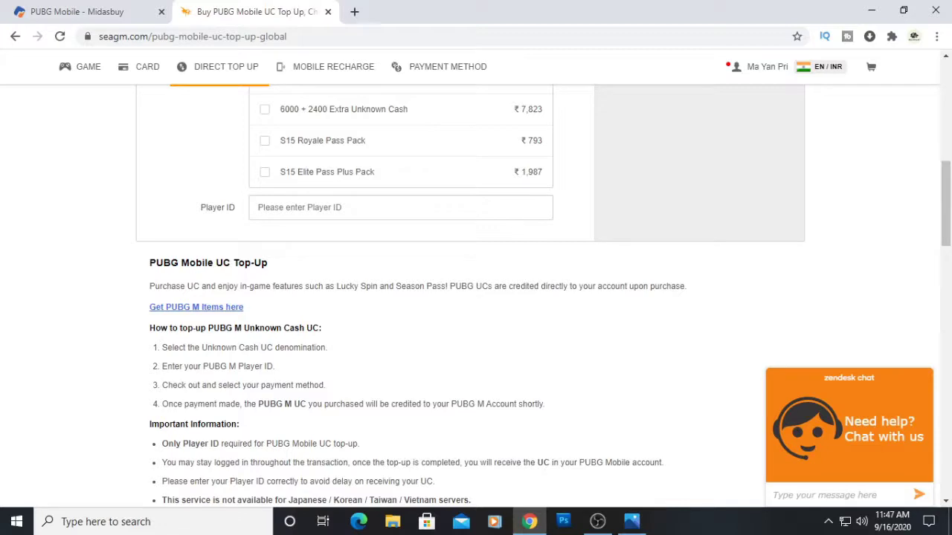
scroll(476, 298, "up", 9)
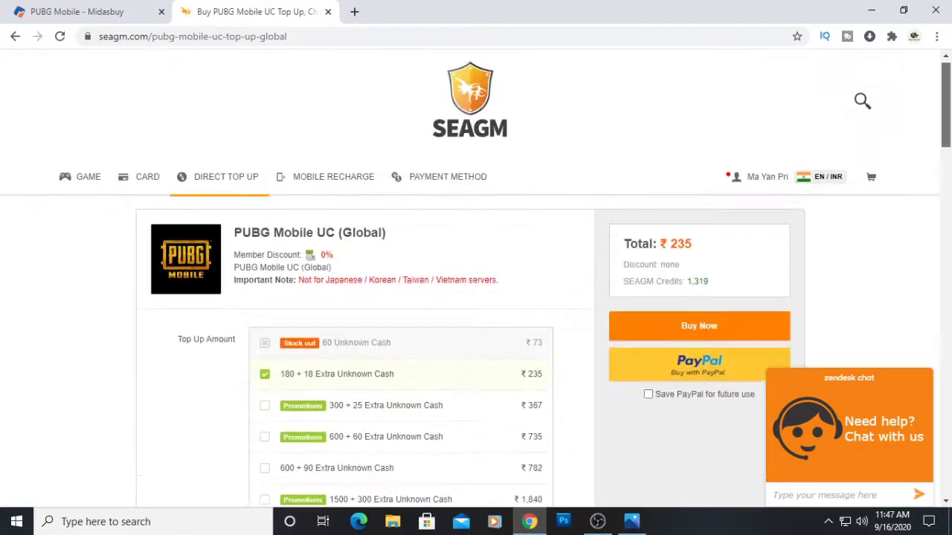
scroll(476, 297, "down", 2)
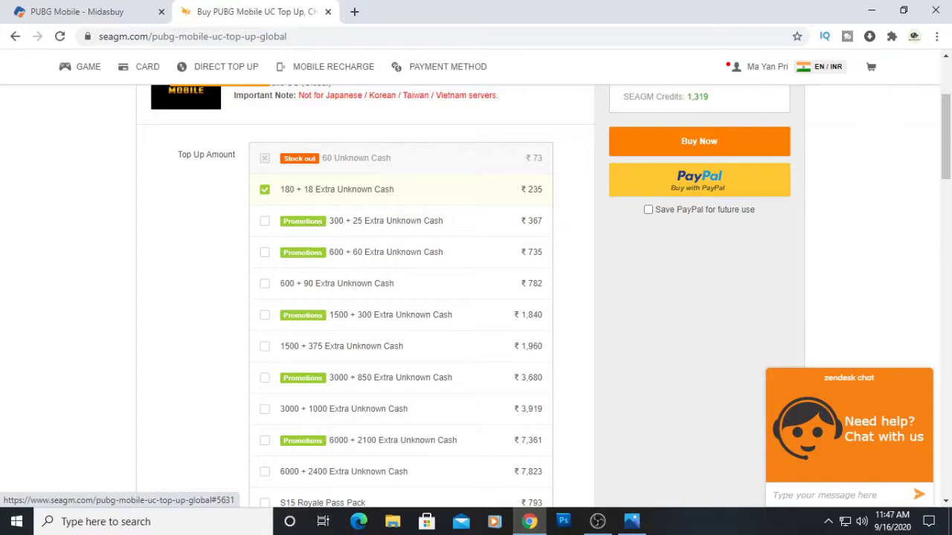
scroll(476, 298, "down", 2)
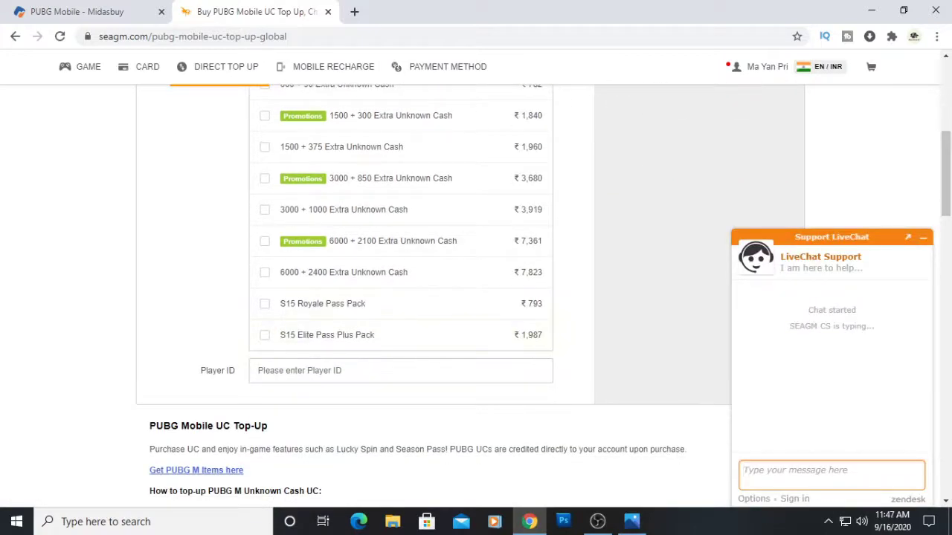
left_click(401, 370)
key("ctrl+v")
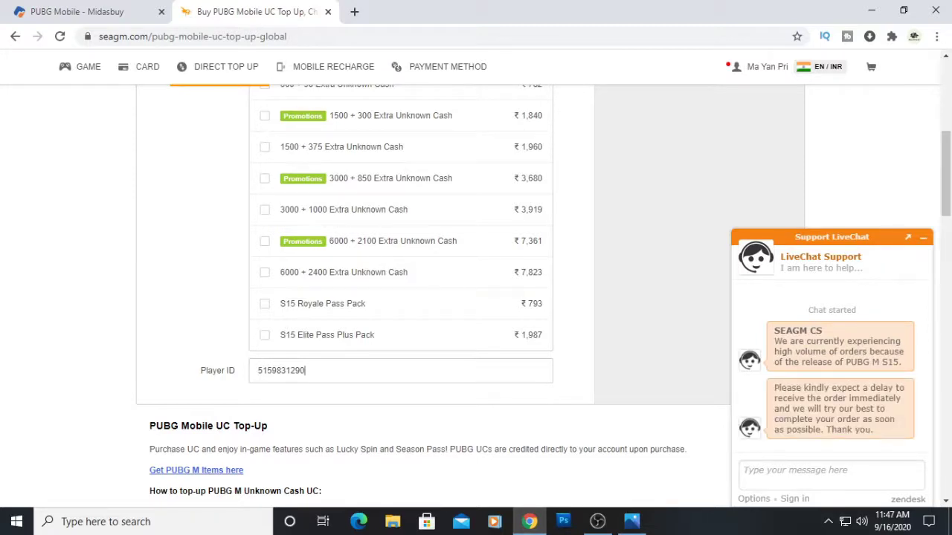
Minimise LiveChat and buy the 180 + 18 Extra Unknown Cash pack.
left_click(922, 236)
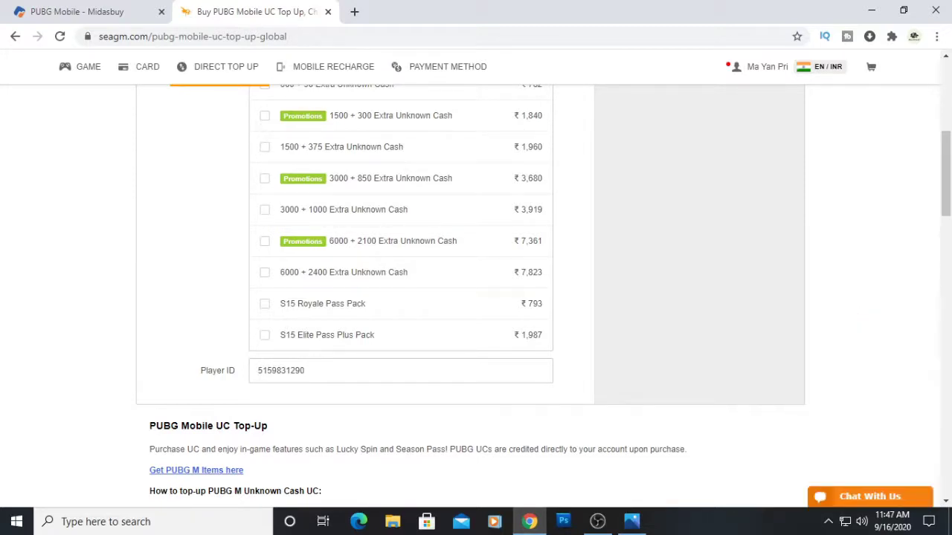
scroll(922, 236, "up", 3)
scroll(475, 298, "down", 4)
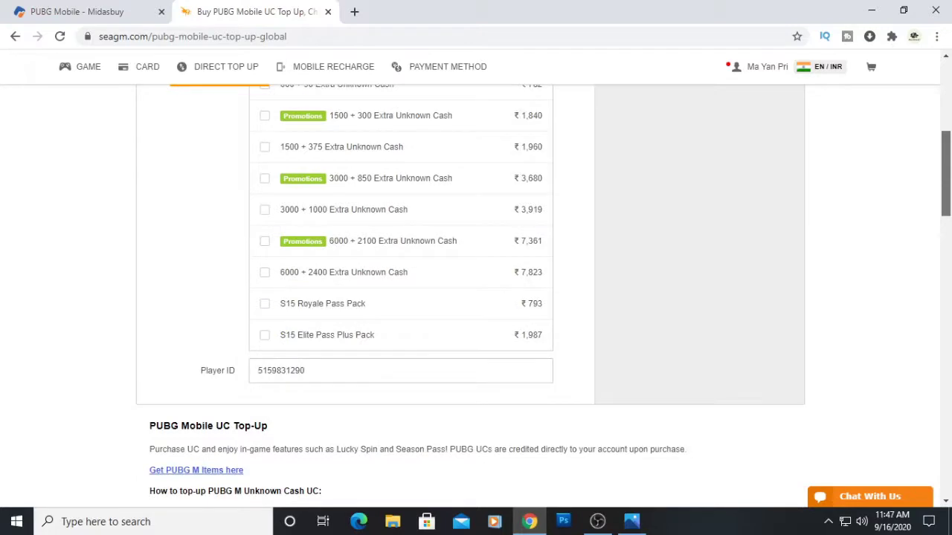
scroll(475, 297, "up", 2)
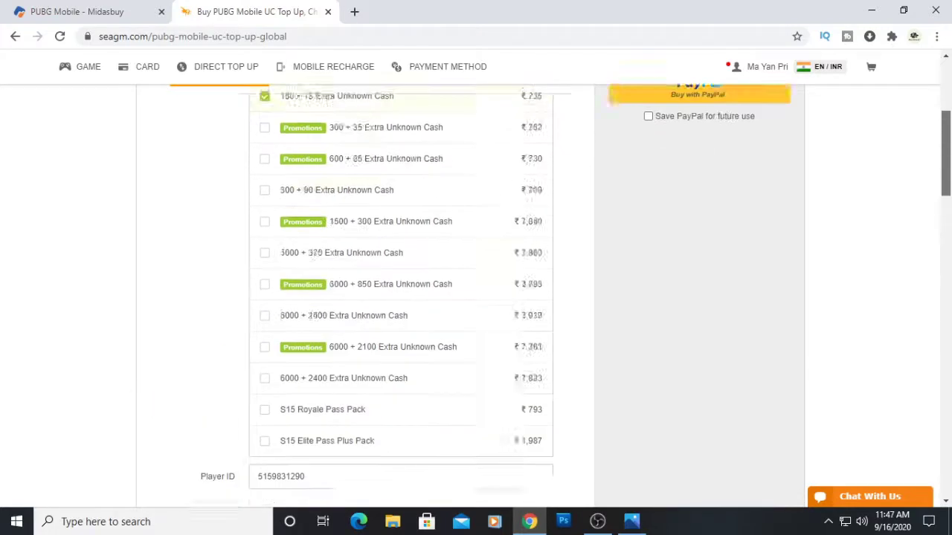
scroll(475, 298, "up", 3)
left_click(699, 281)
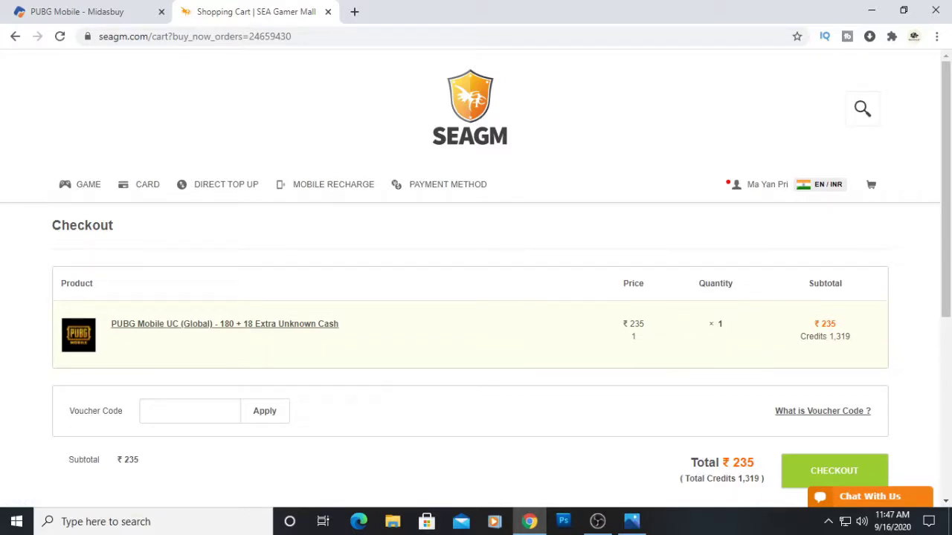
Check out the ₹235 180 + 18 UC cart to reach SEAGM Pay.
scroll(945, 189, "down", 1)
scroll(223, 297, "down", 1)
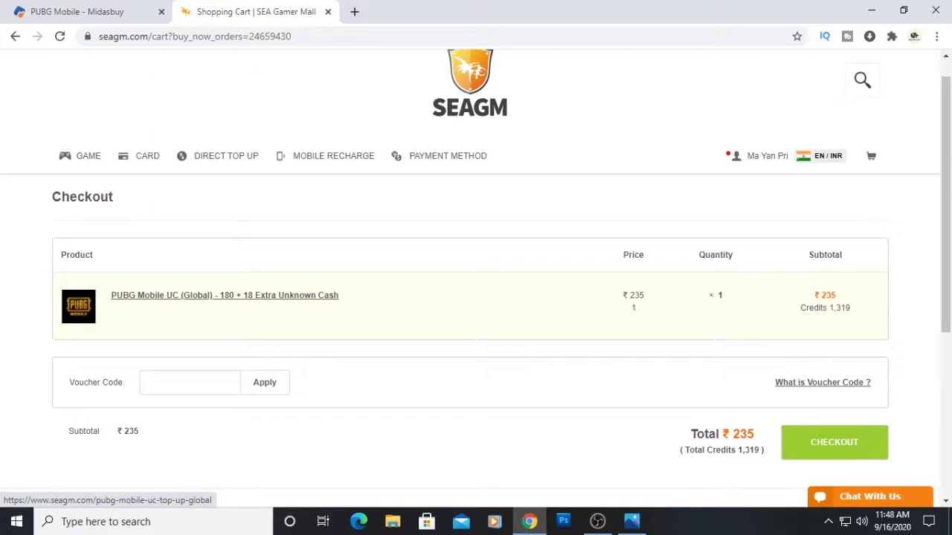
scroll(945, 223, "down", 2)
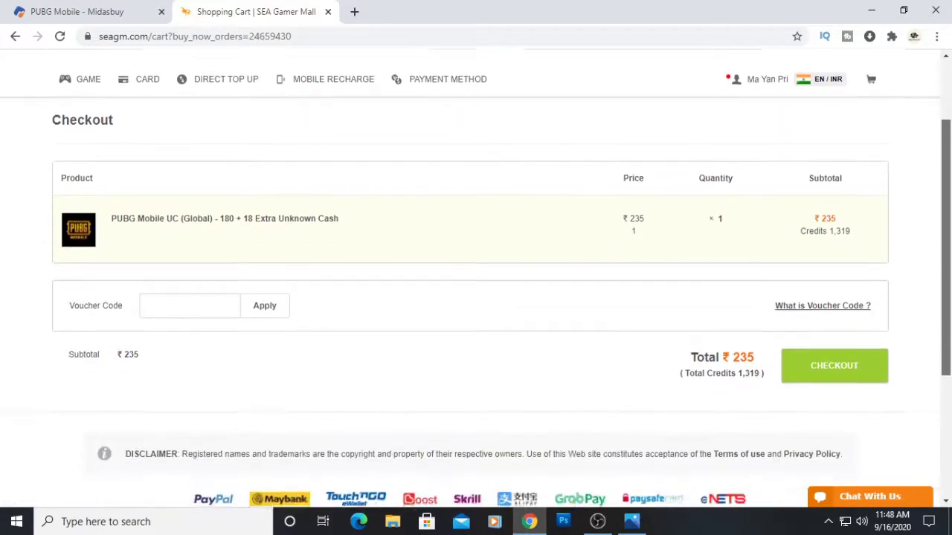
scroll(946, 223, "down", 1)
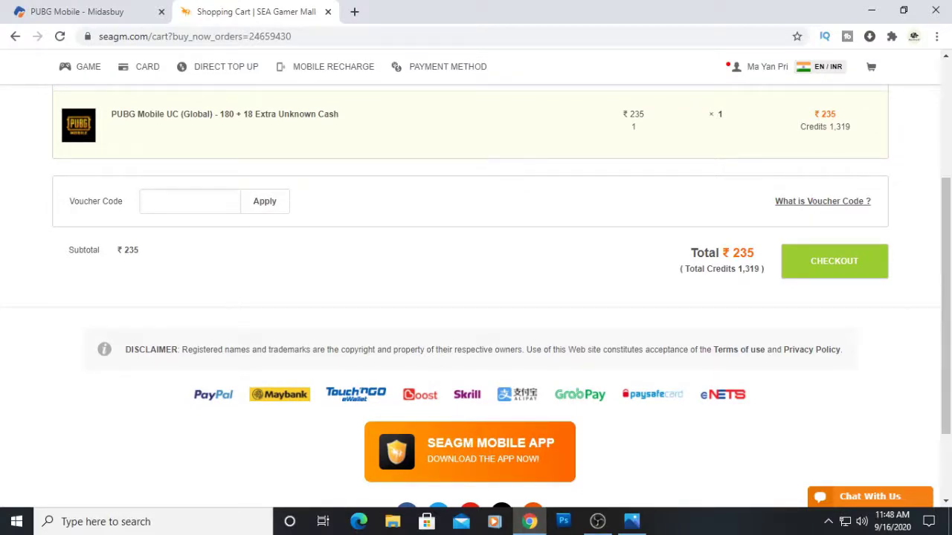
scroll(476, 297, "down", 1)
scroll(476, 298, "up", 1)
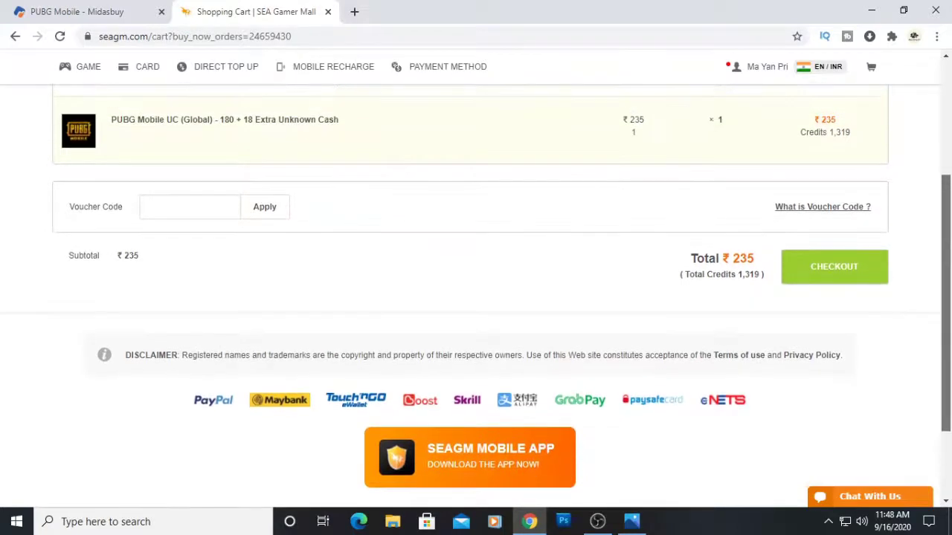
scroll(475, 298, "up", 3)
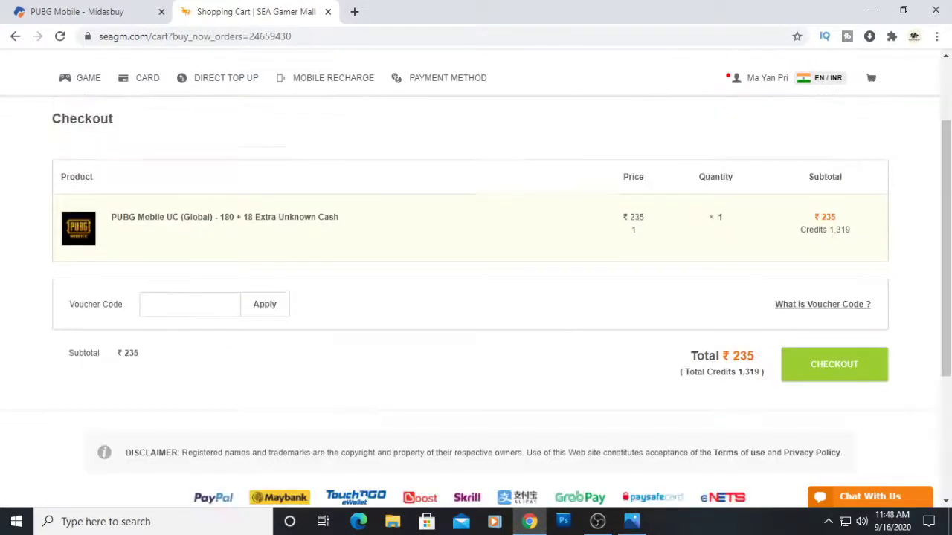
left_click(825, 364)
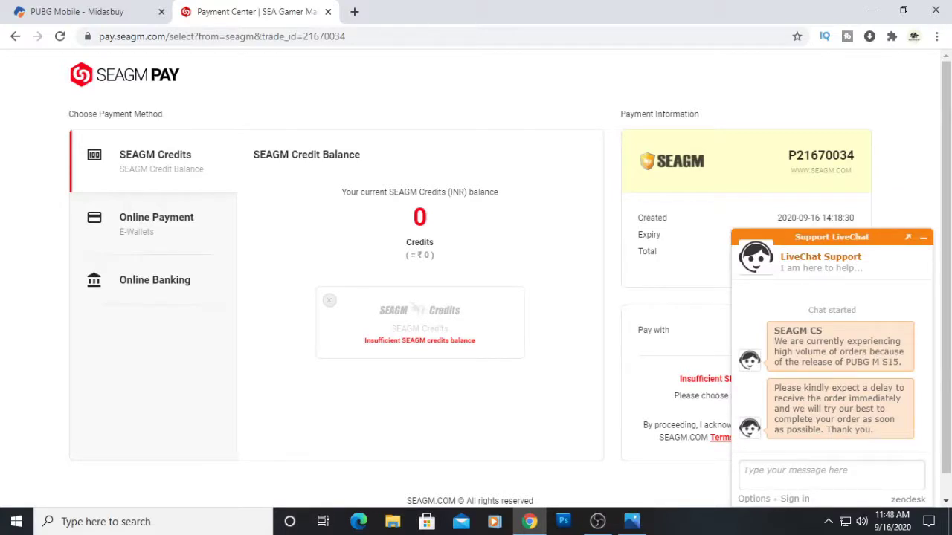
Choose the Paytm e-wallet under Online Payment and submit the ₹244 payment.
left_click(922, 238)
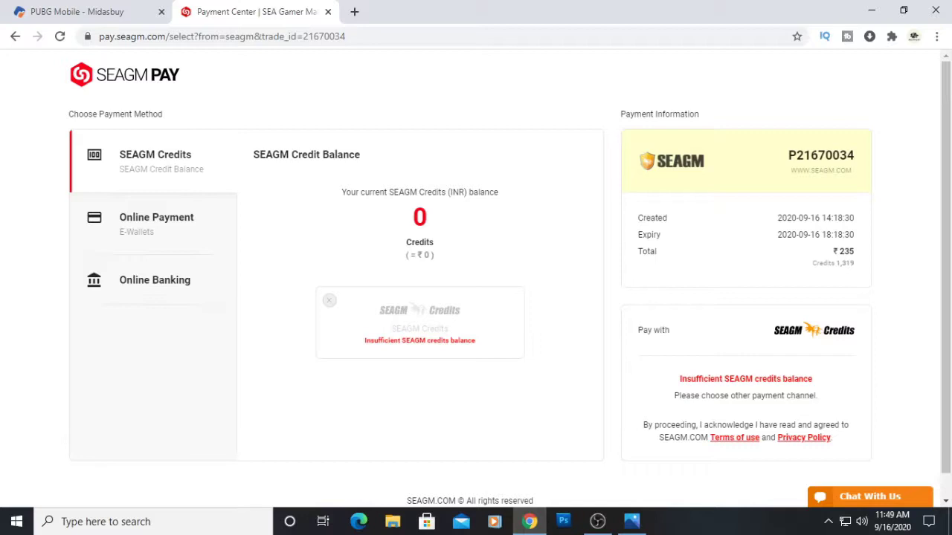
left_click(157, 223)
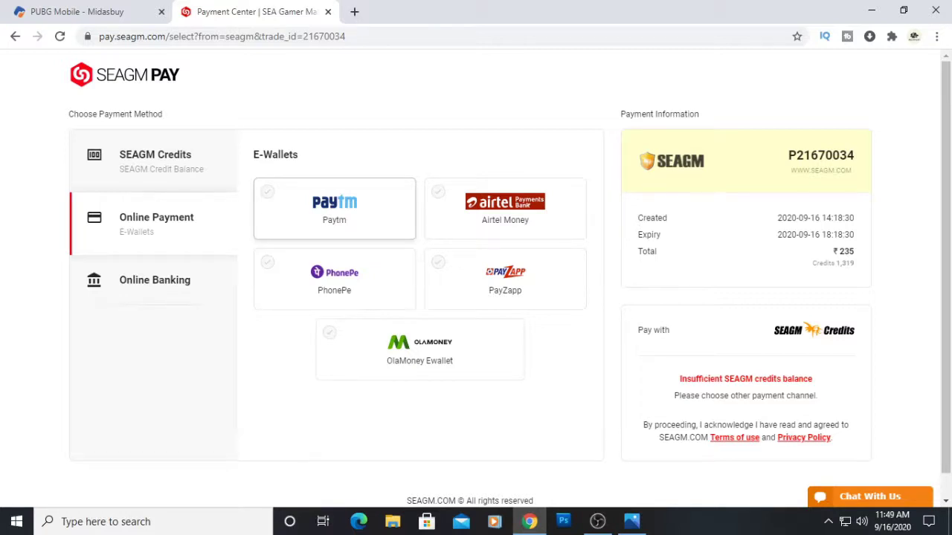
left_click(334, 208)
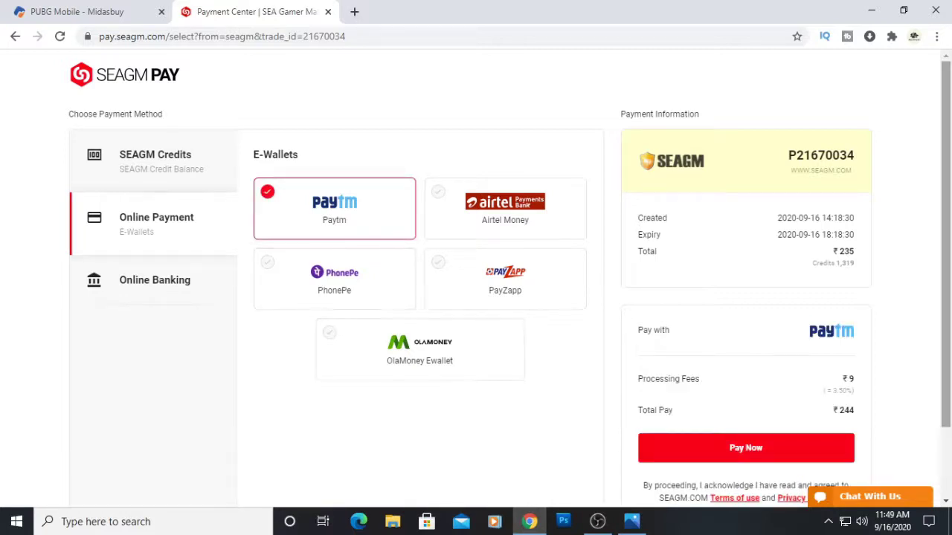
scroll(510, 276, "down", 1)
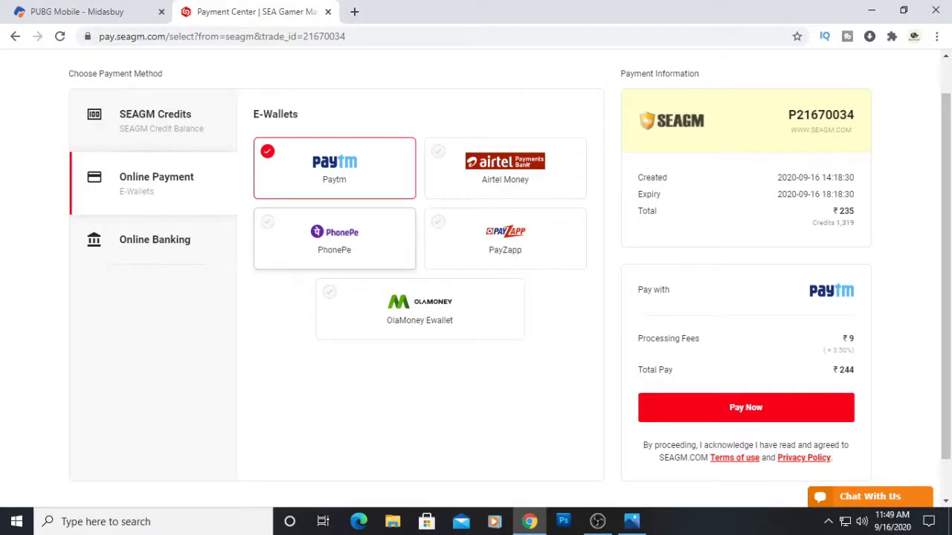
scroll(510, 272, "down", 1)
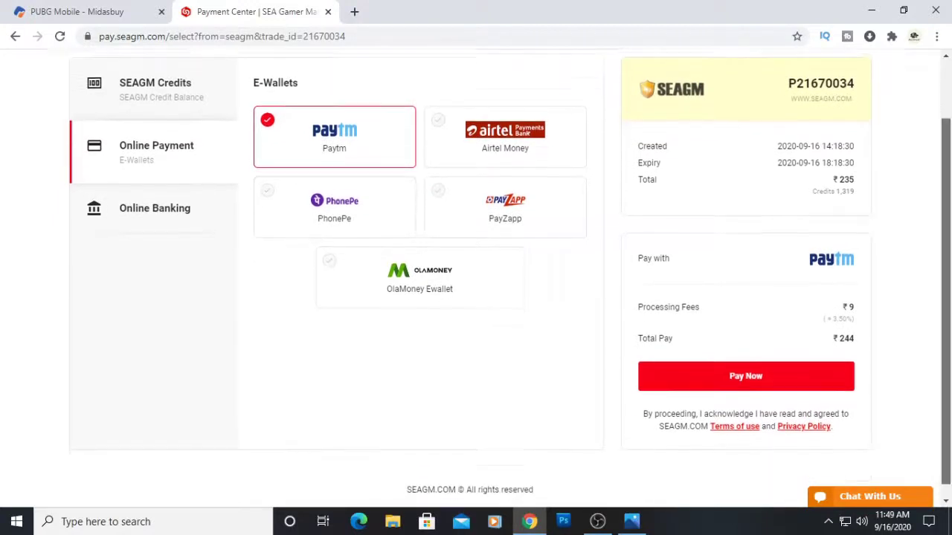
left_click(746, 373)
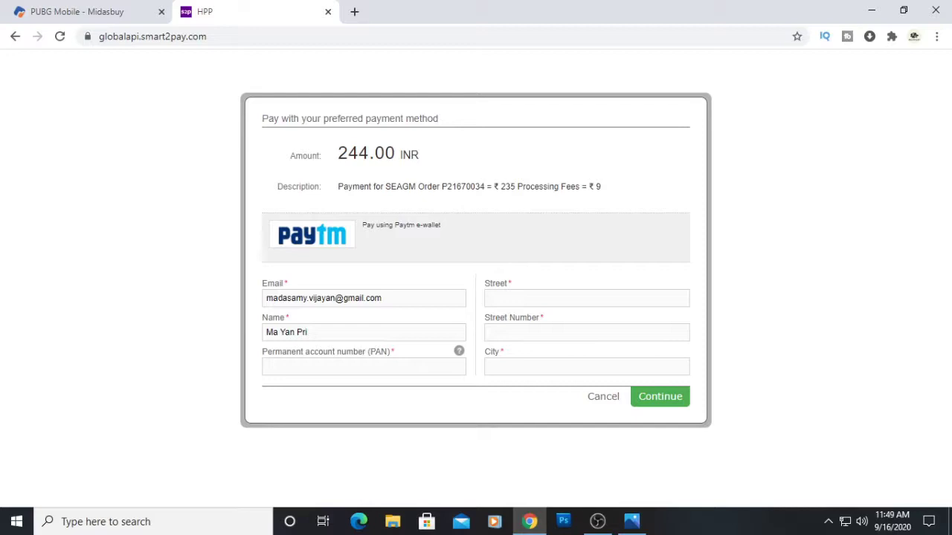
Enter the PAN, street, street number and city in the Smart2Pay form, then submit it.
left_click(363, 367)
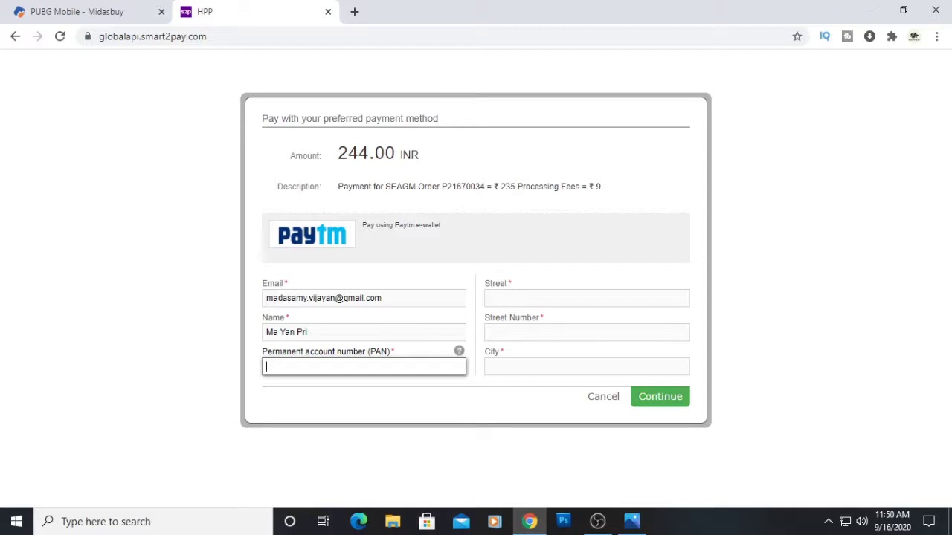
left_click(587, 297)
type("OOTY")
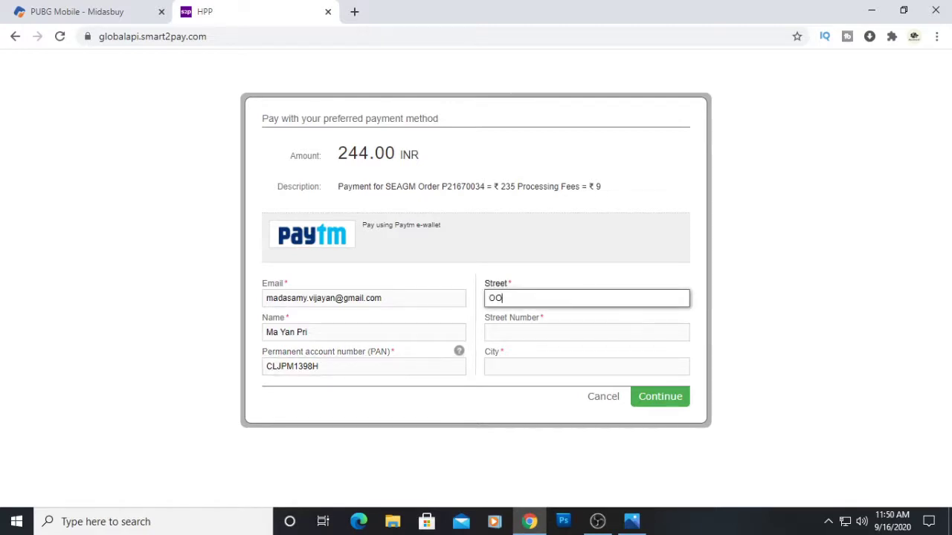
left_click(587, 333)
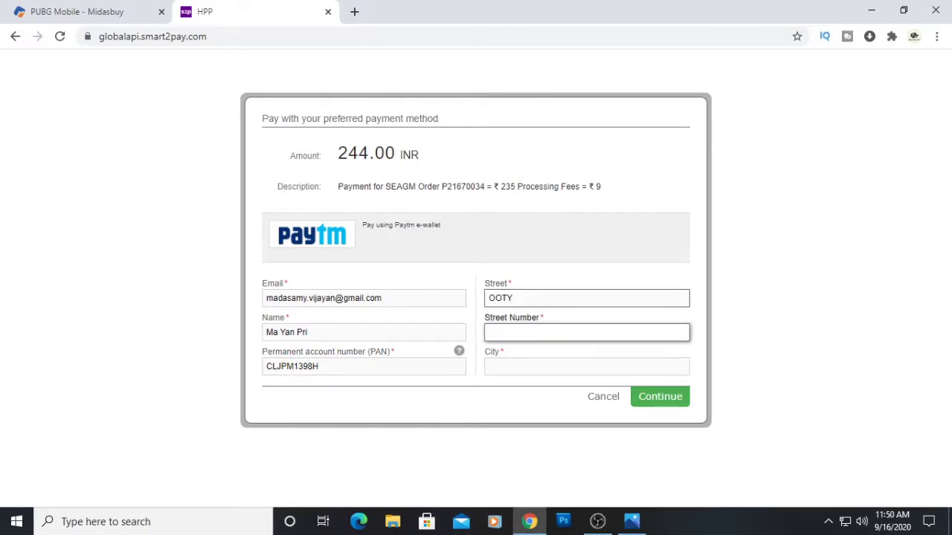
key("Tab")
key("Return")
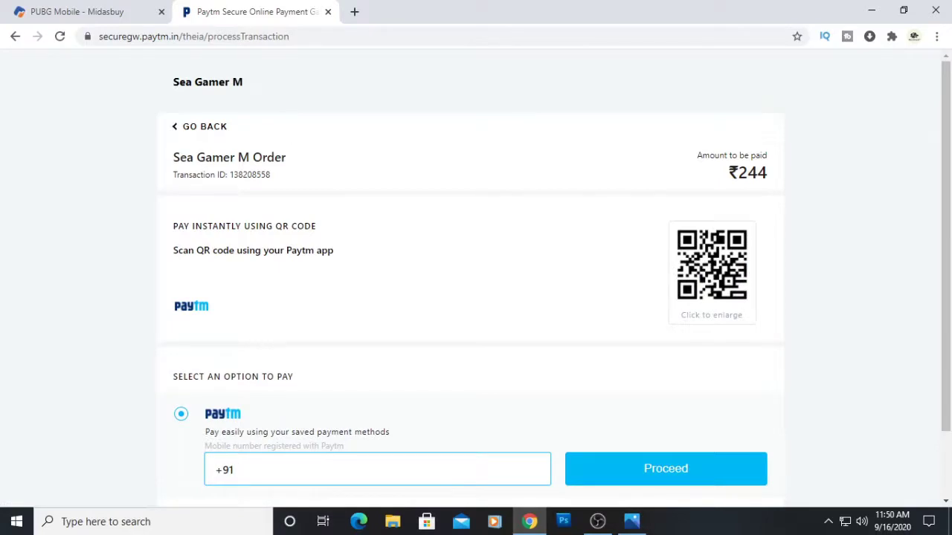
Enter the Paytm-registered mobile number in the +91 field.
scroll(475, 275, "down", 2)
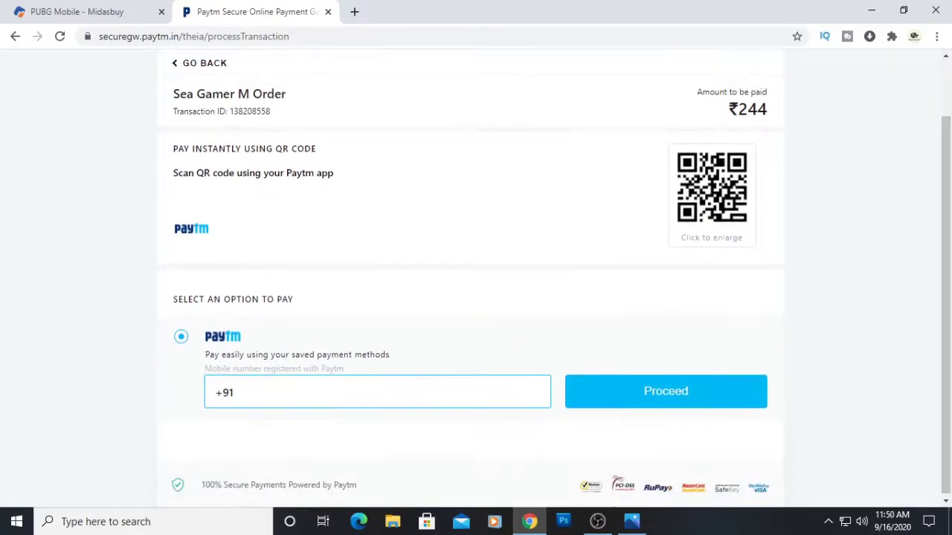
scroll(476, 275, "up", 2)
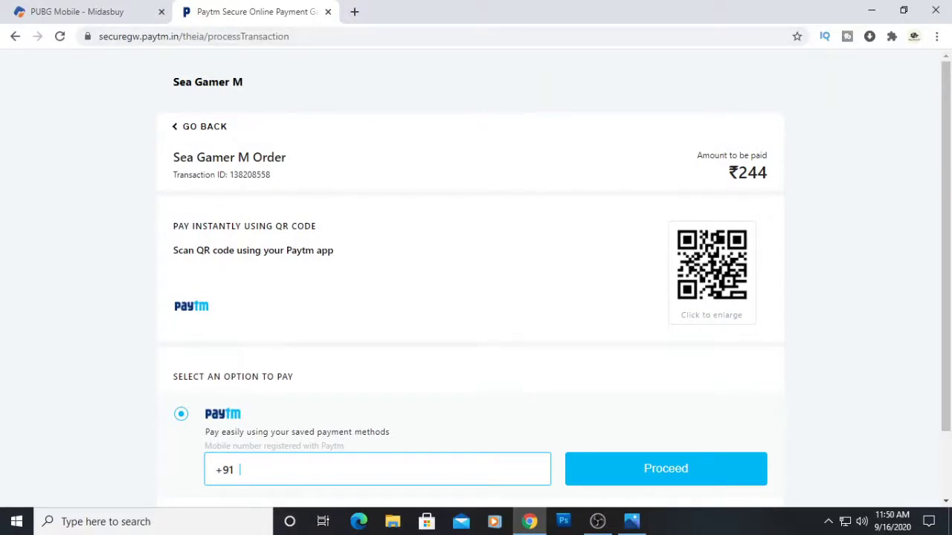
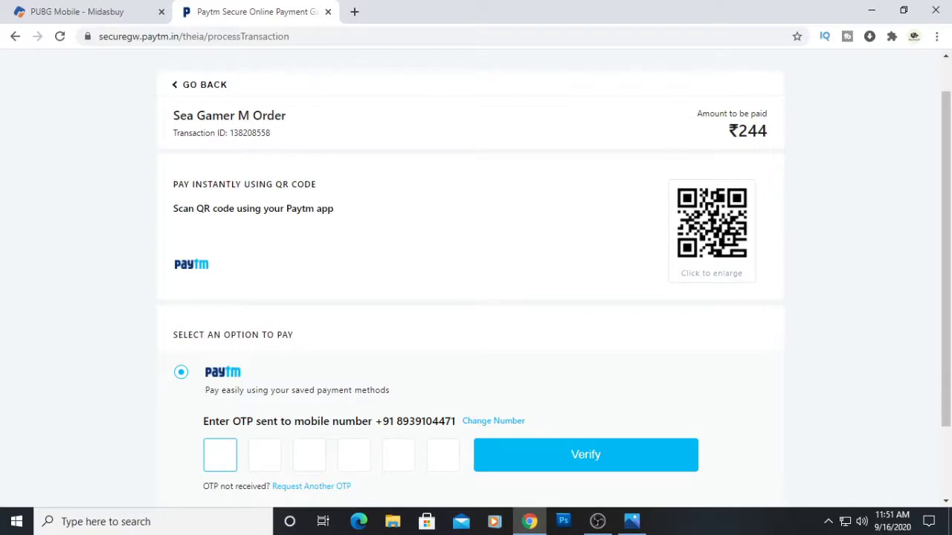
Enter the six-digit OTP sent to the registered mobile number.
scroll(475, 297, "down", 1)
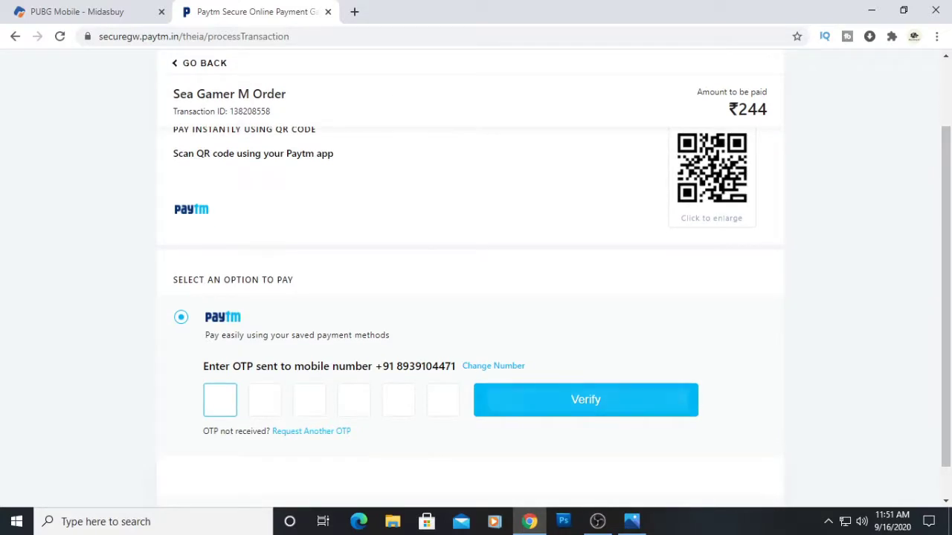
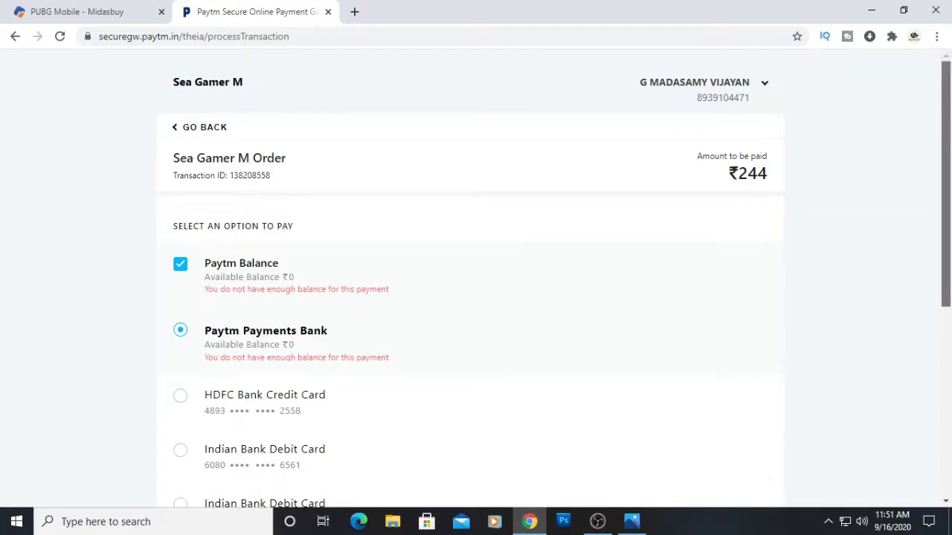
Select the first Indian Bank debit card among Paytm's saved payment options.
scroll(475, 282, "down", 3)
scroll(476, 282, "down", 2)
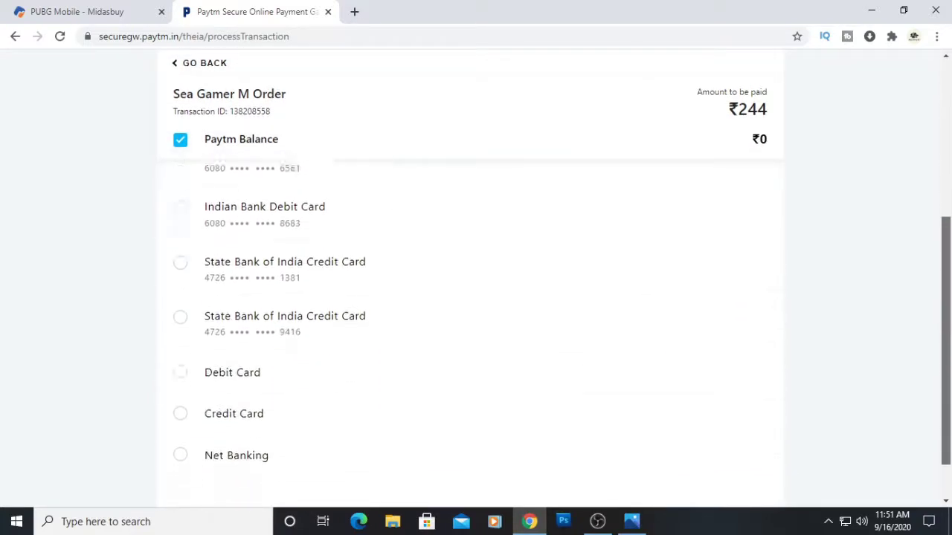
scroll(476, 283, "up", 3)
scroll(476, 282, "up", 1)
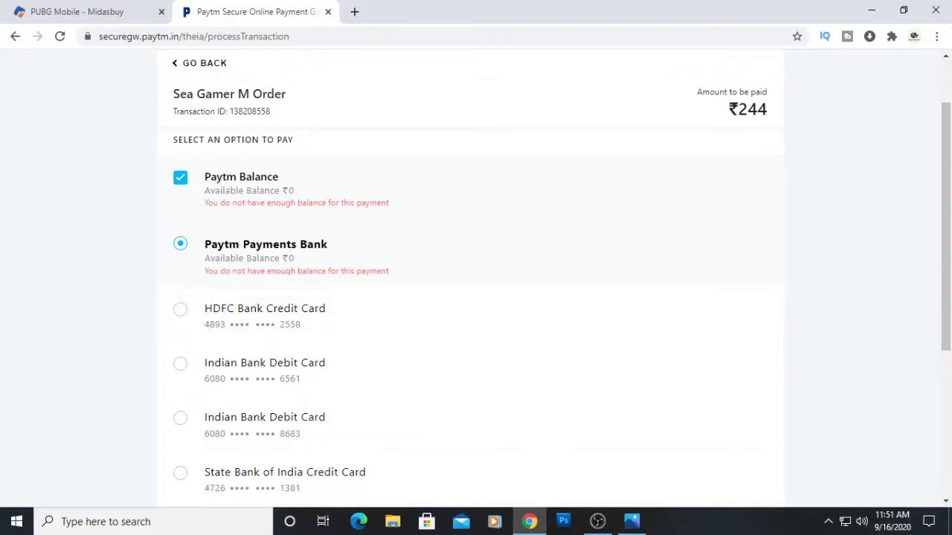
scroll(476, 297, "down", 1)
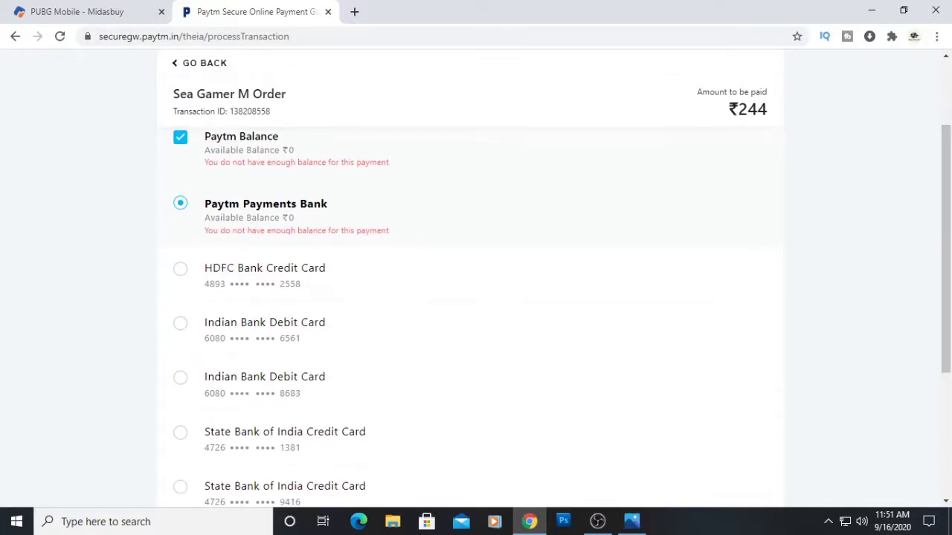
scroll(475, 319, "down", 1)
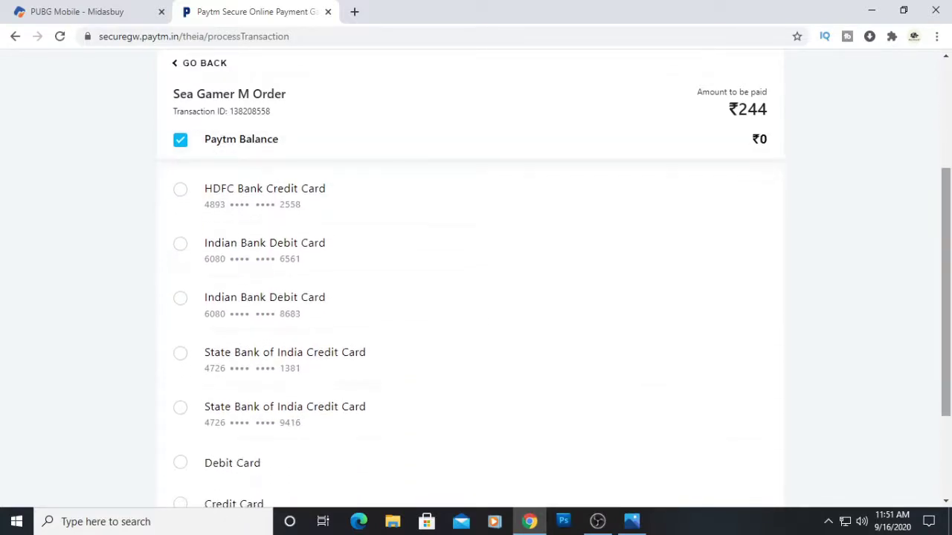
left_click(264, 243)
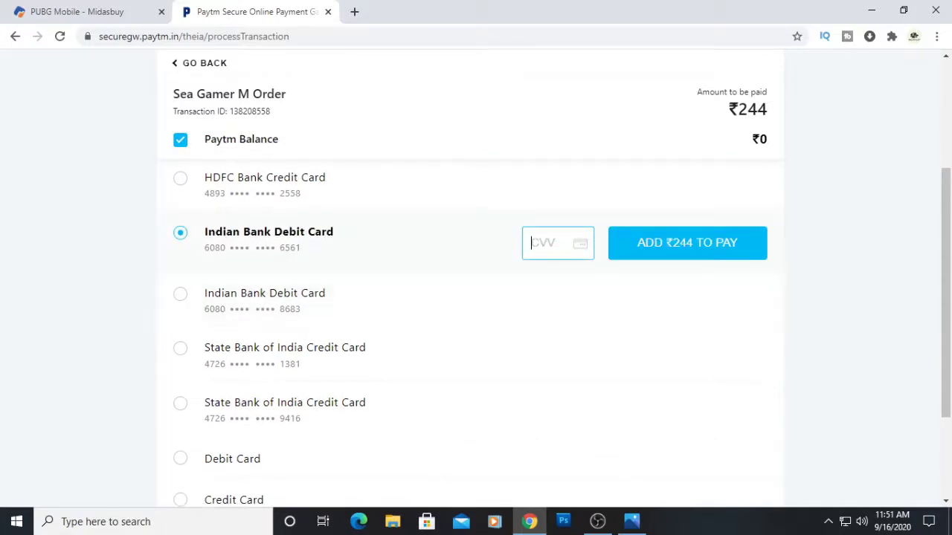
Enter the card's CVV and submit the ₹244 payment.
scroll(476, 298, "down", 2)
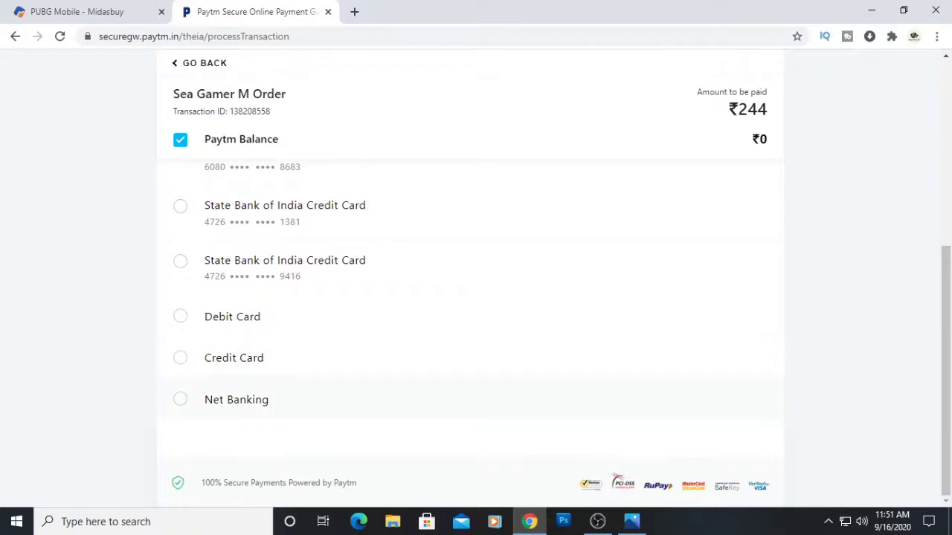
scroll(476, 297, "up", 4)
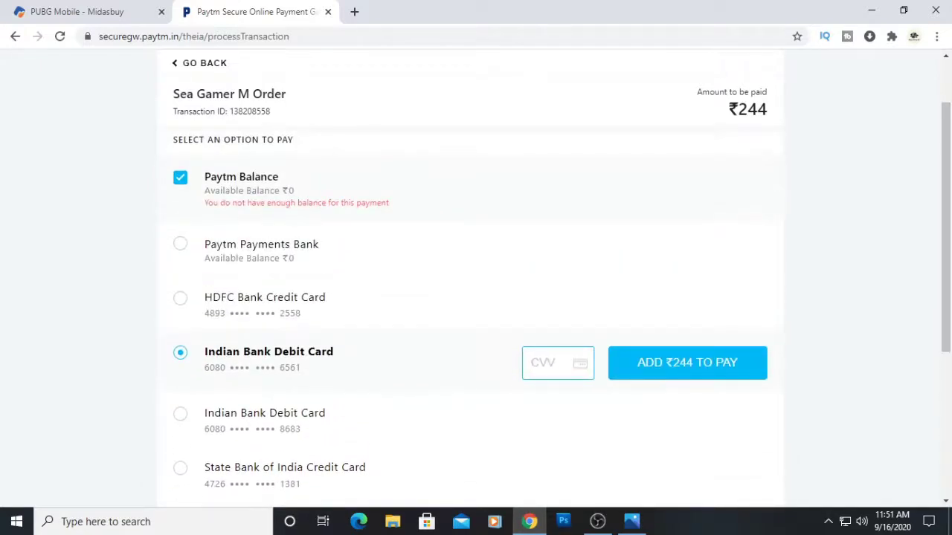
type("•••")
key("Return")
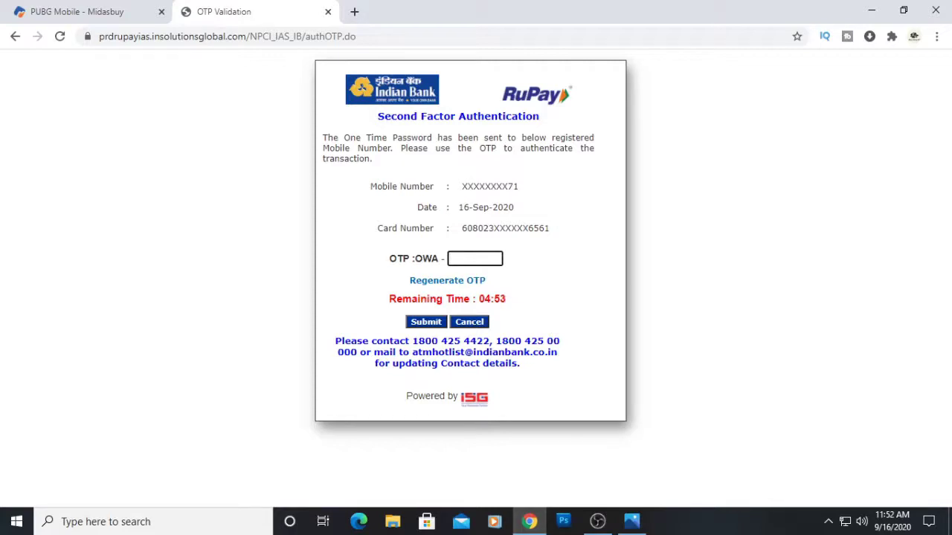
Enter the bank's OTP and submit it to authorise the ₹244 payment.
type("••••••")
key("Return")
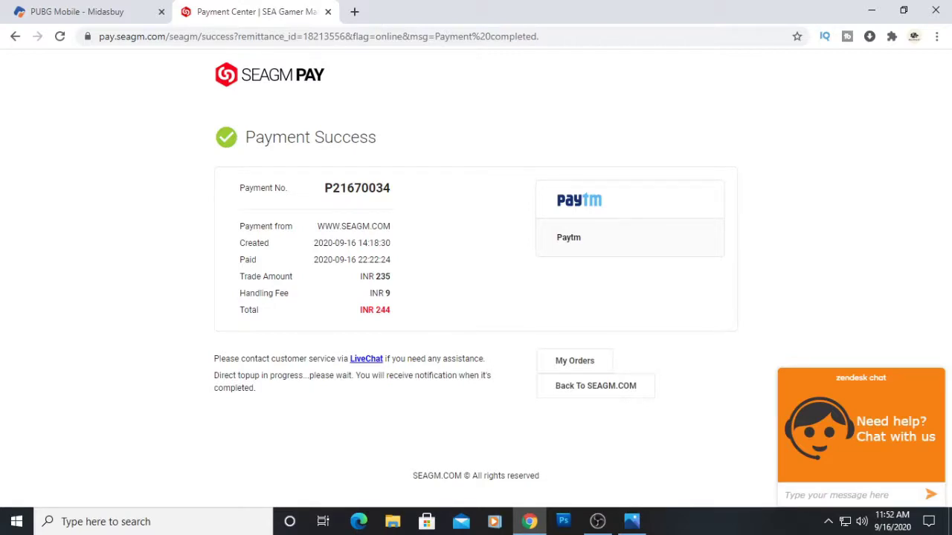
Return to SEAGM.COM and choose My Orders from the account dropdown.
left_click(595, 385)
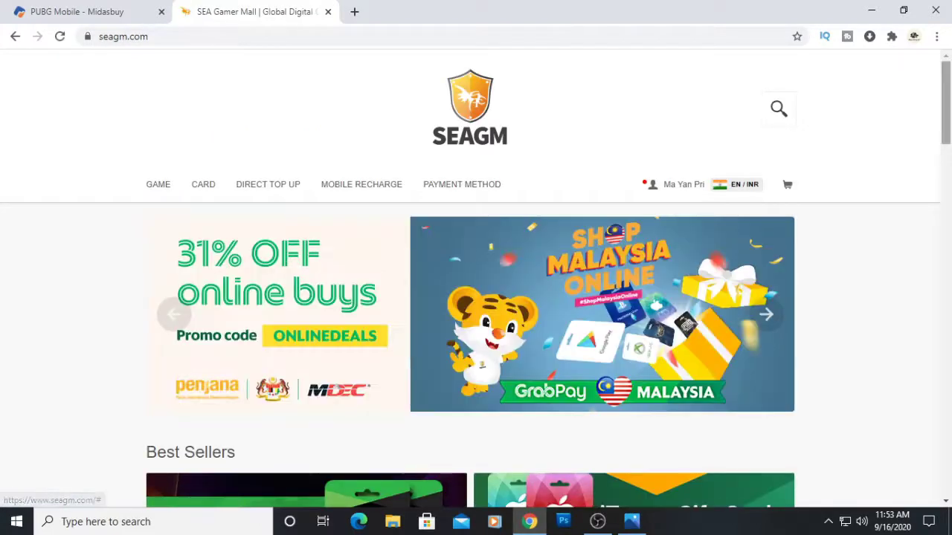
scroll(476, 278, "down", 1)
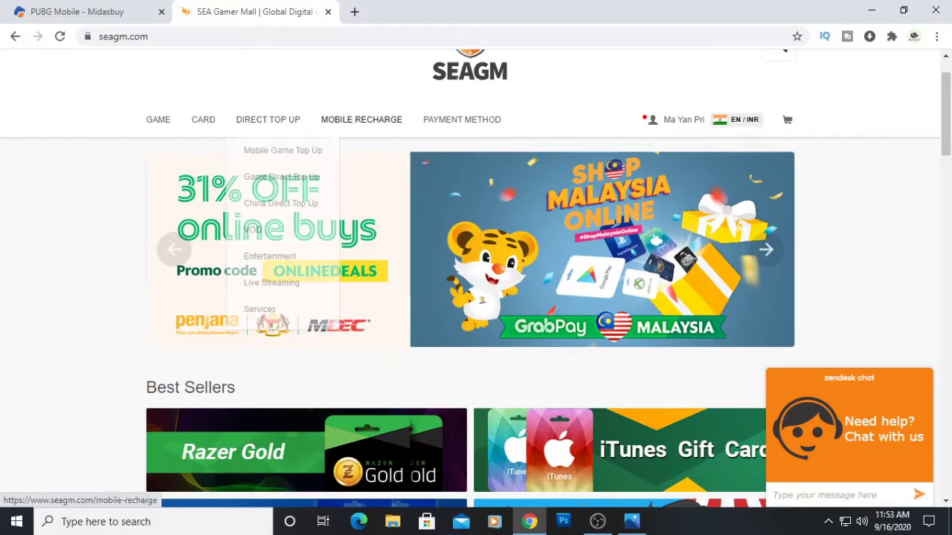
mouse_move(683, 119)
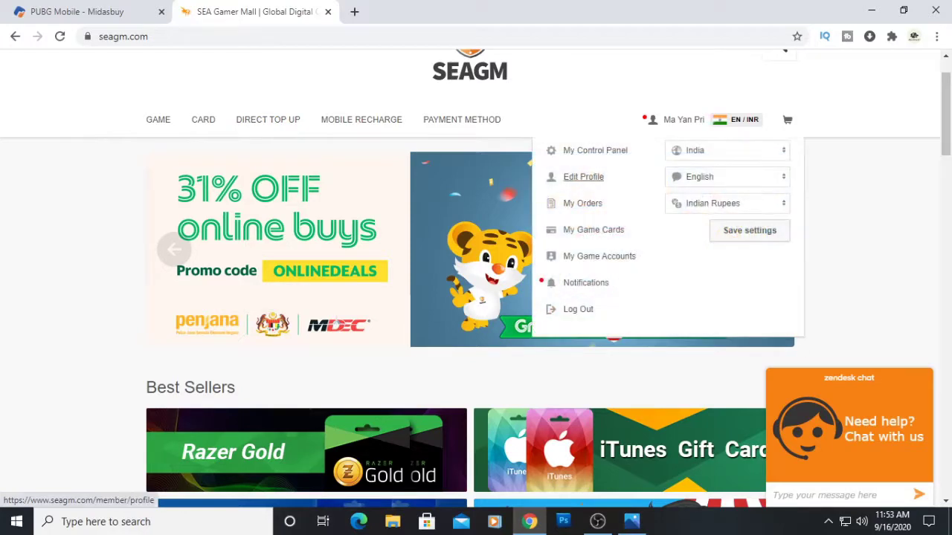
left_click(582, 203)
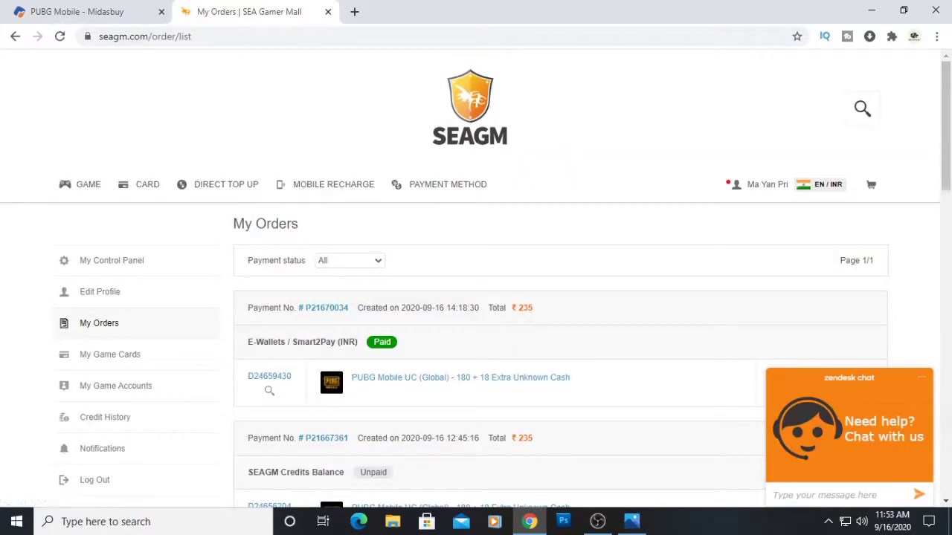
Open the details of the paid PUBG Mobile UC 180 + 18 order via its Sending link.
scroll(476, 297, "down", 2)
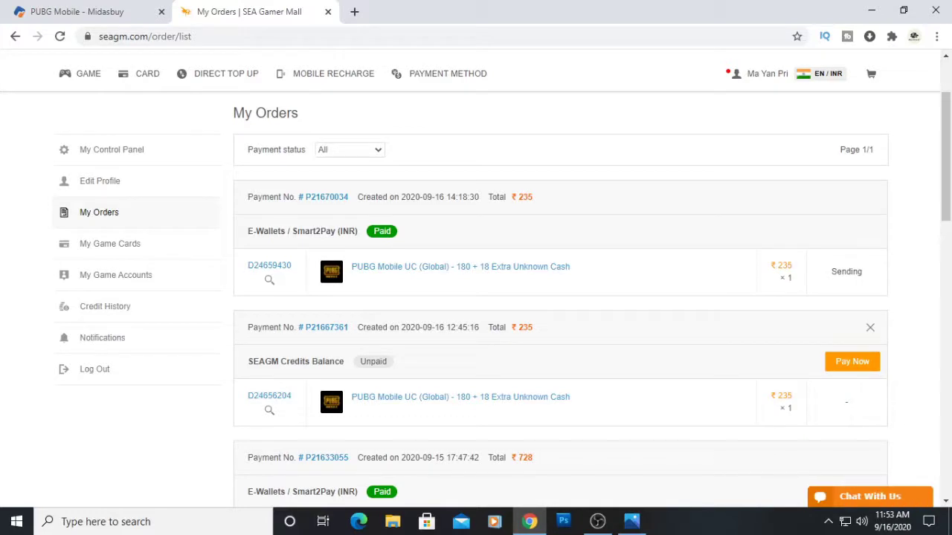
left_click_drag(863, 272, 852, 272)
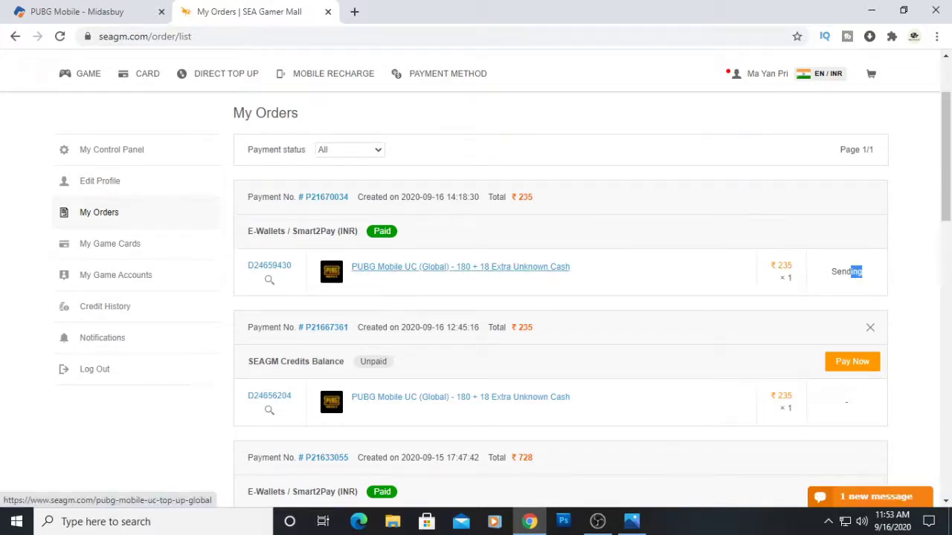
left_click(846, 271)
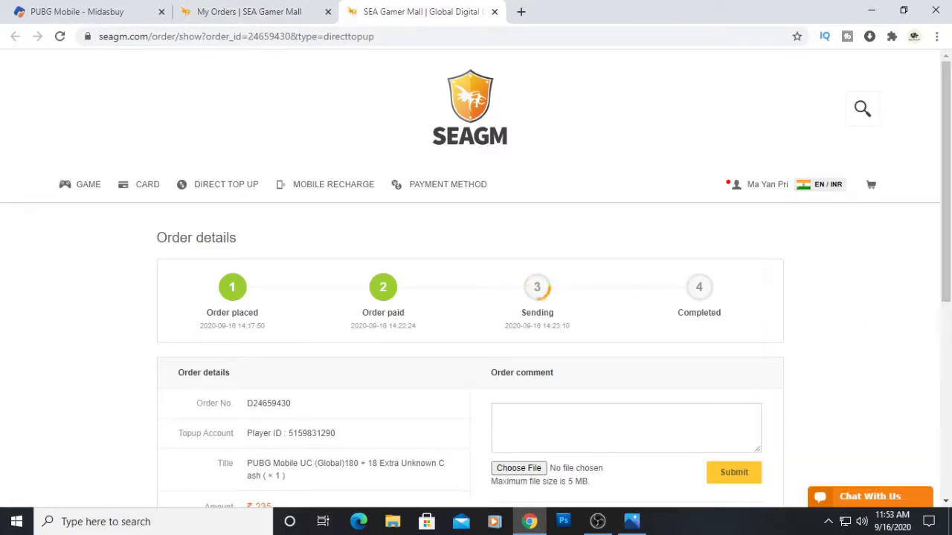
Look over the order details page, then minimize the Chrome window.
scroll(475, 298, "down", 3)
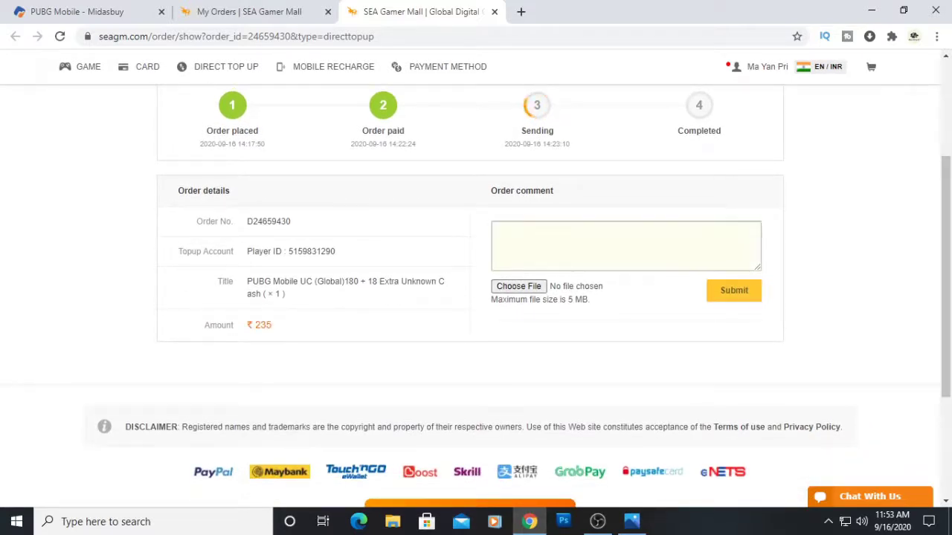
scroll(476, 298, "up", 1)
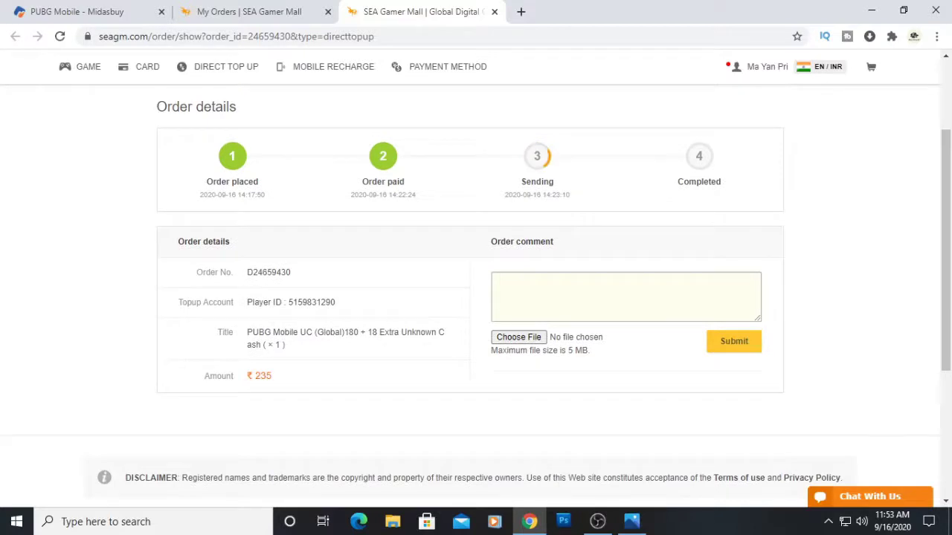
scroll(476, 297, "up", 2)
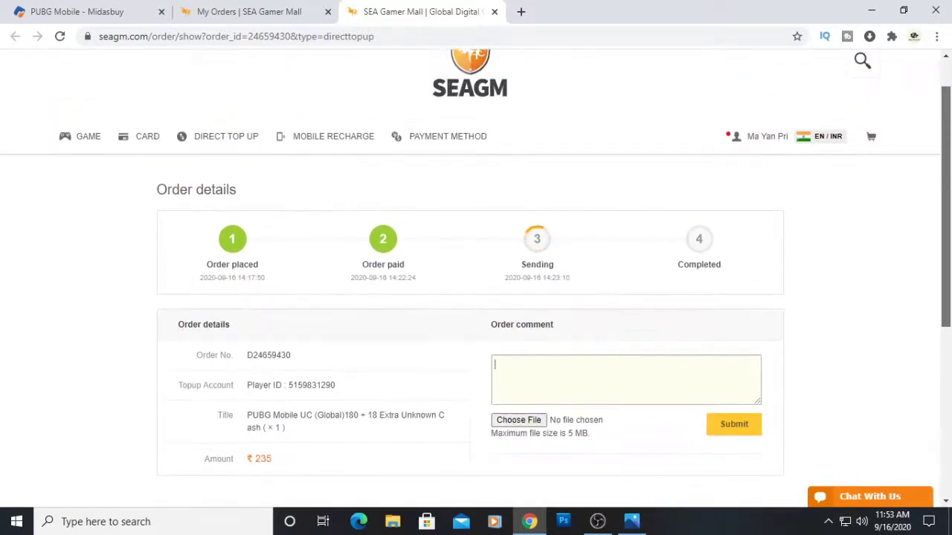
scroll(475, 297, "up", 1)
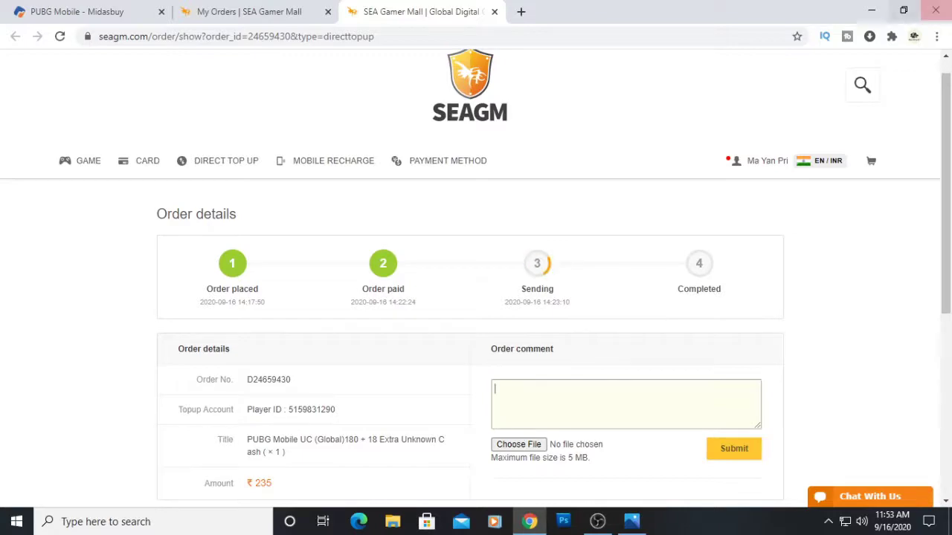
left_click(871, 10)
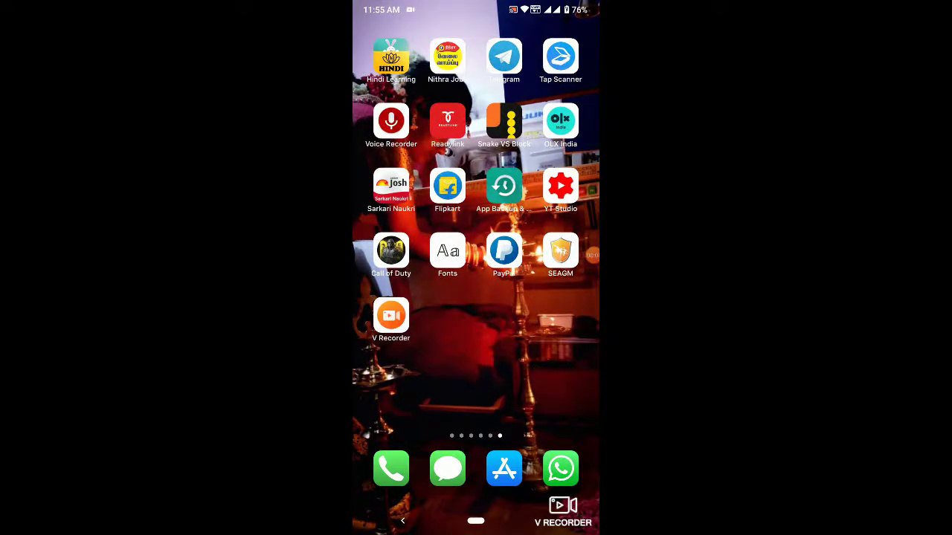
Launch the SEAGM app, search Pubg from past searches and pick PUBG Mobile UC (Global) Prepaid Code.
left_click(560, 251)
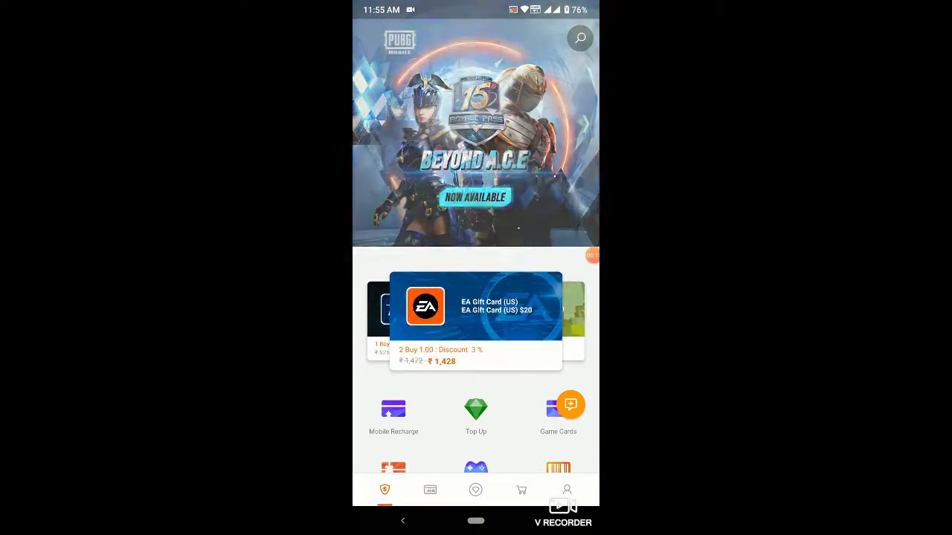
left_click(580, 38)
left_click(395, 69)
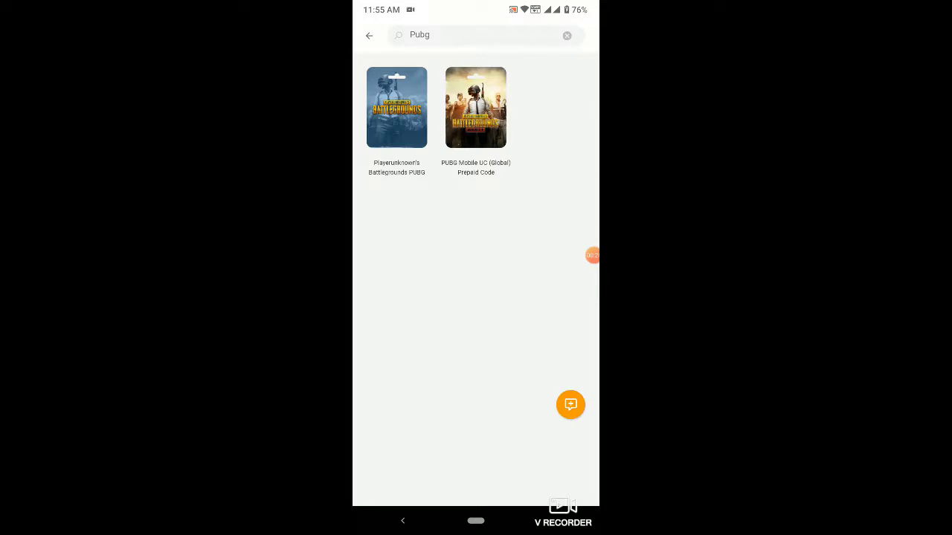
left_click(475, 80)
Open the PUBG Mobile UC (Global) Prepaid Code page and browse its 300+25 UC Code at ₹364.
left_click(476, 119)
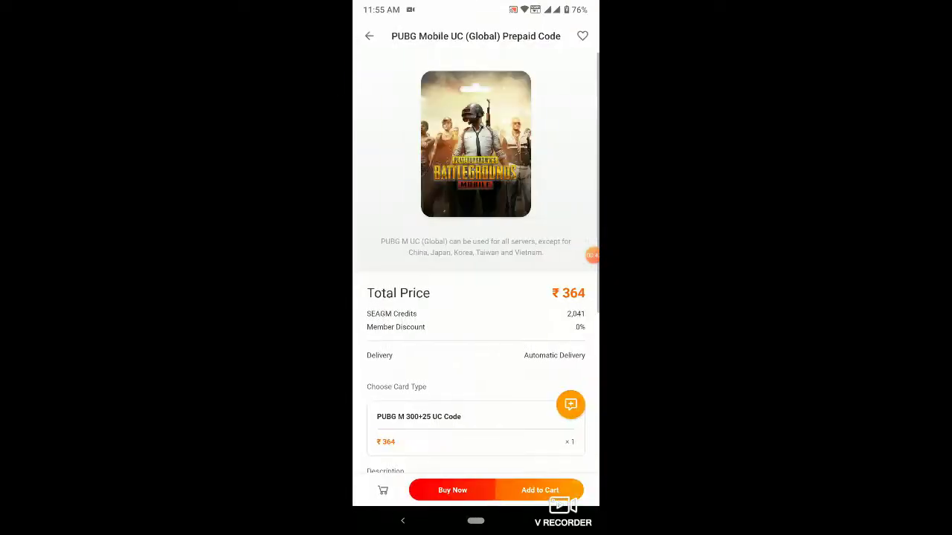
scroll(476, 264, "down", 3)
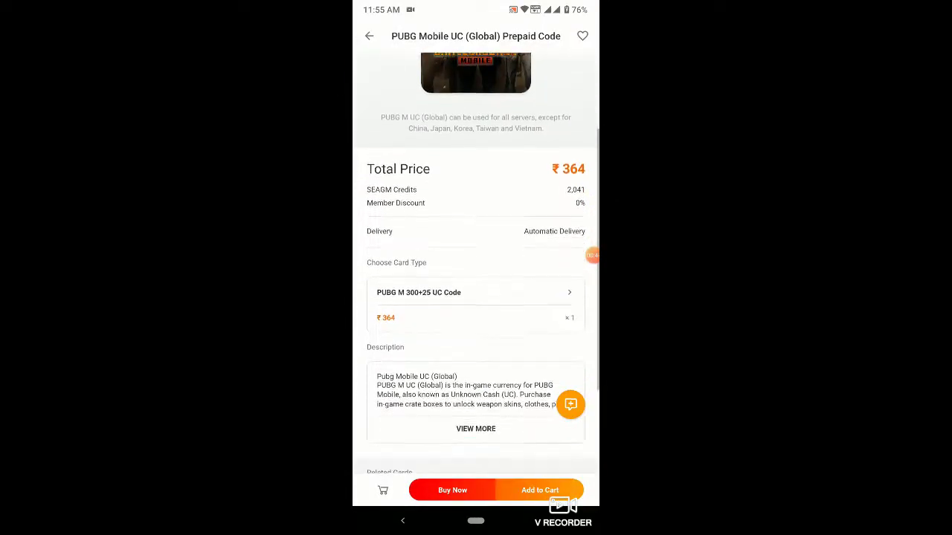
scroll(475, 267, "down", 2)
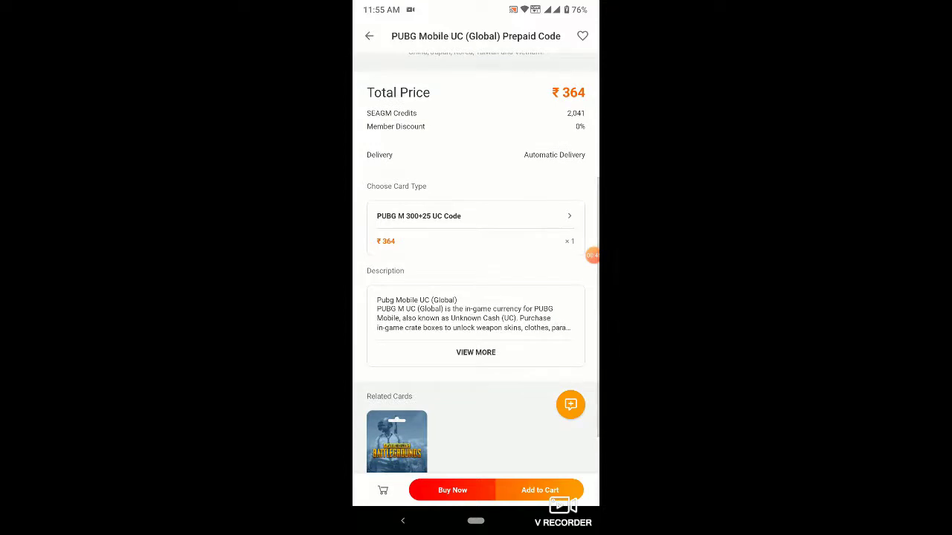
scroll(476, 268, "up", 5)
scroll(476, 267, "down", 3)
scroll(476, 267, "up", 4)
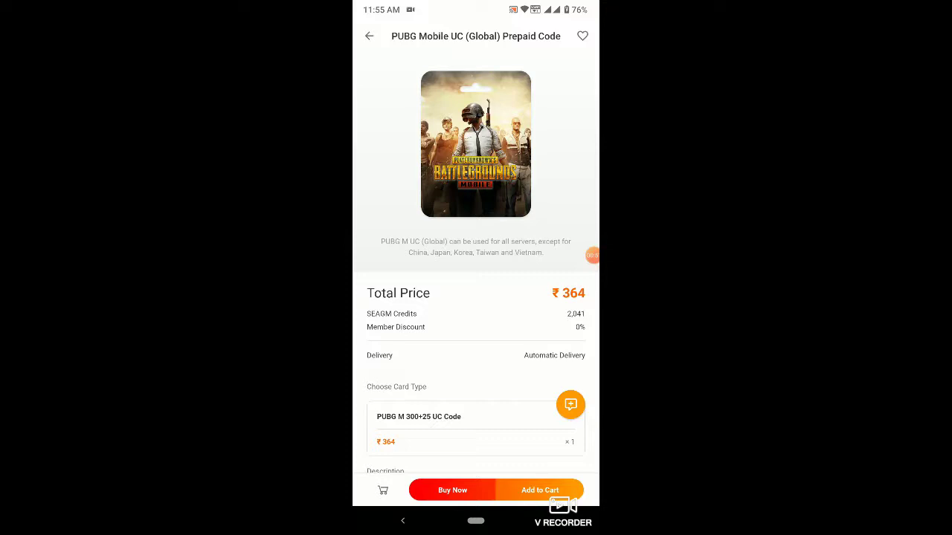
scroll(476, 268, "down", 2)
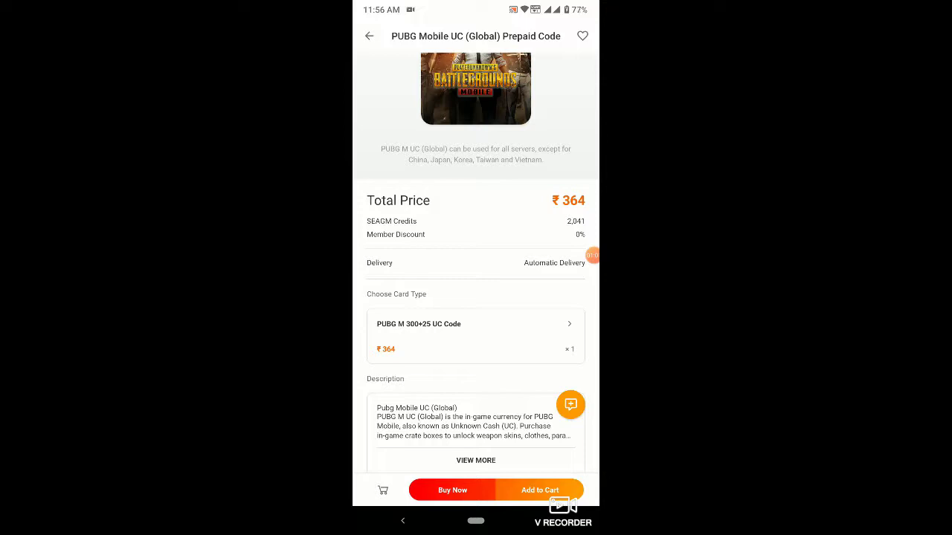
scroll(592, 255, "up", 2)
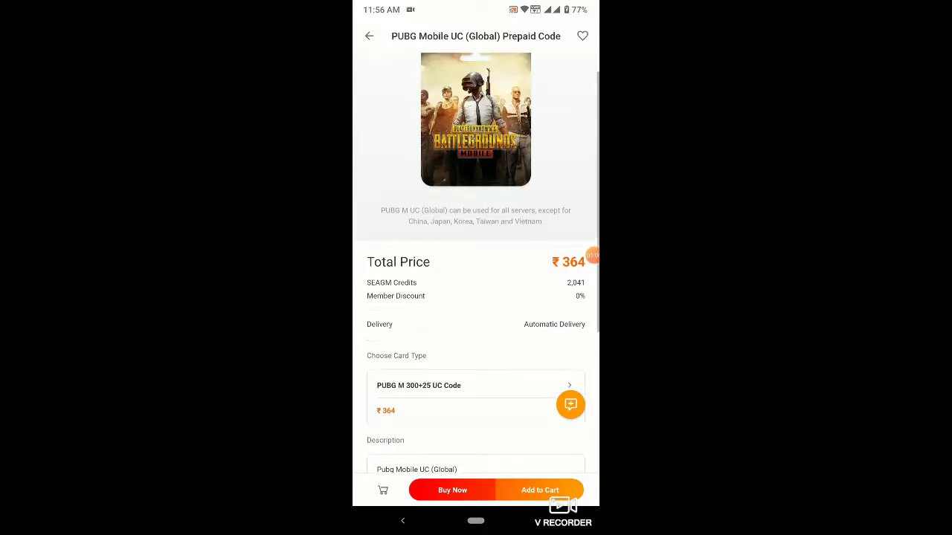
scroll(476, 263, "up", 1)
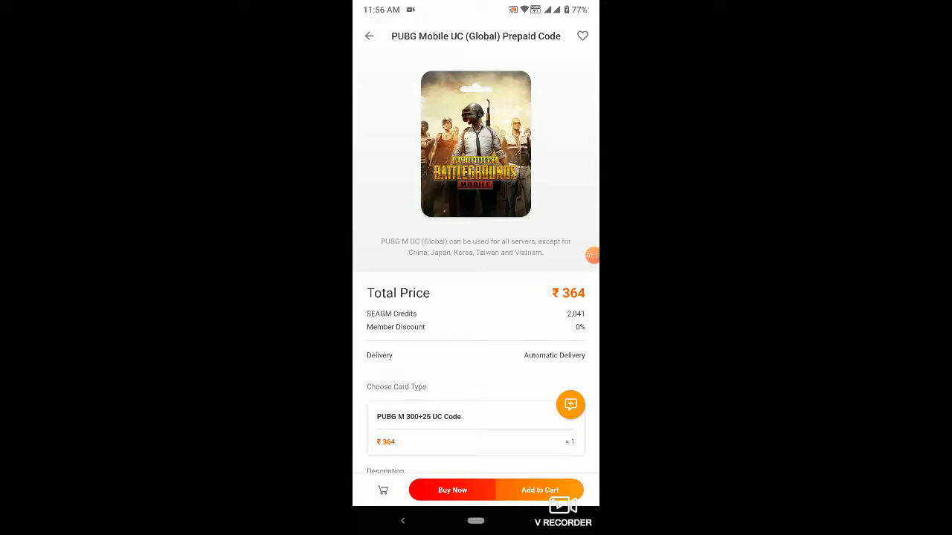
scroll(476, 262, "down", 3)
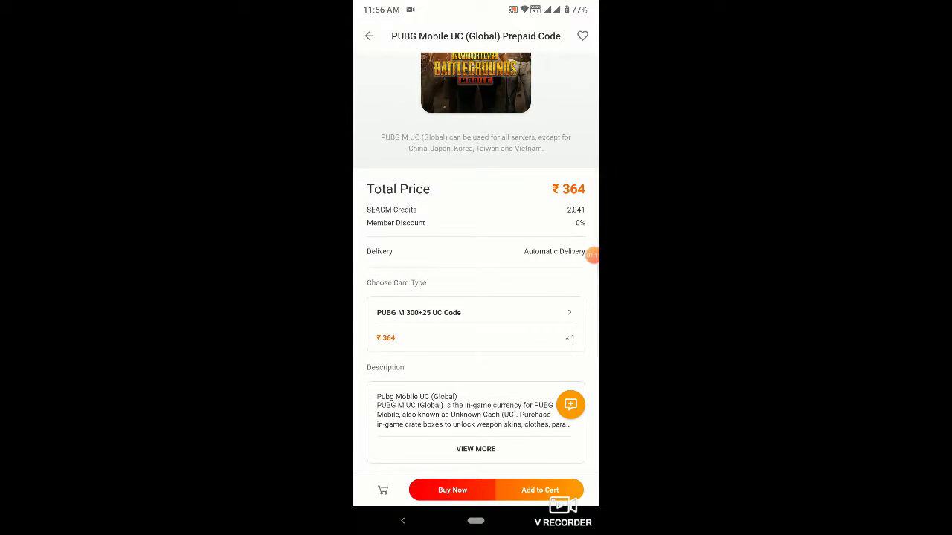